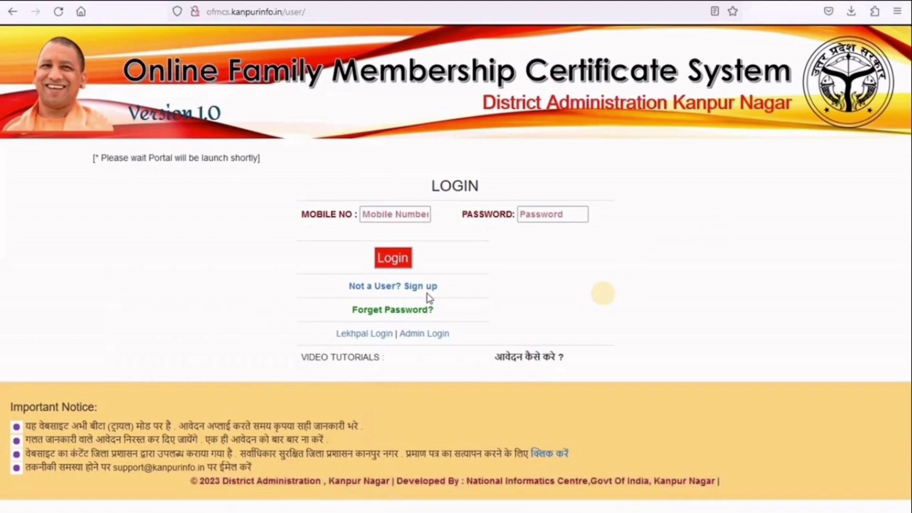
# - Open the New User sign-up form and enter the applicant's name, gender and address
pyautogui.click(427, 292)
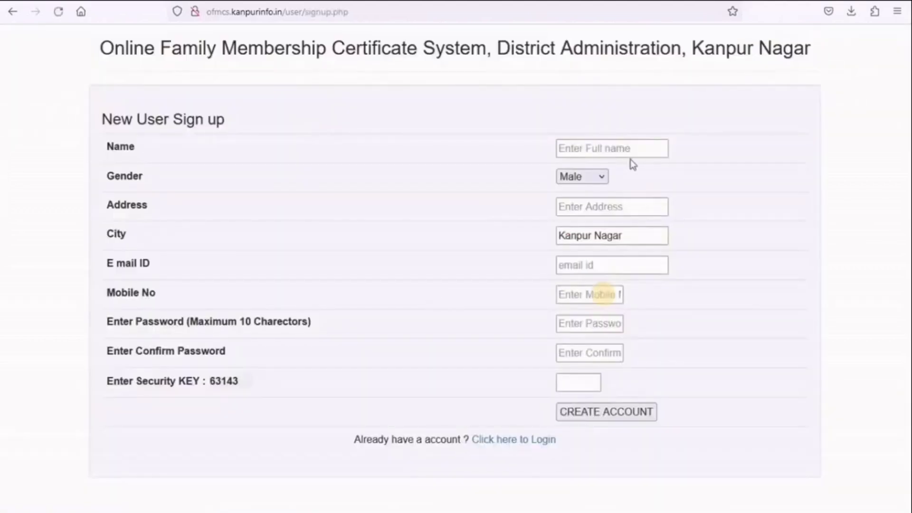
pyautogui.click(631, 148)
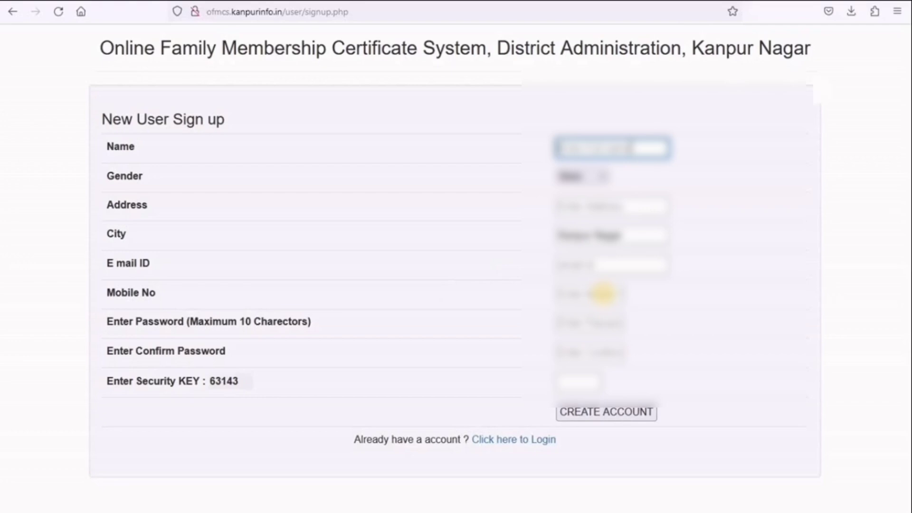
pyautogui.write('Your Name')
pyautogui.press('Tab')
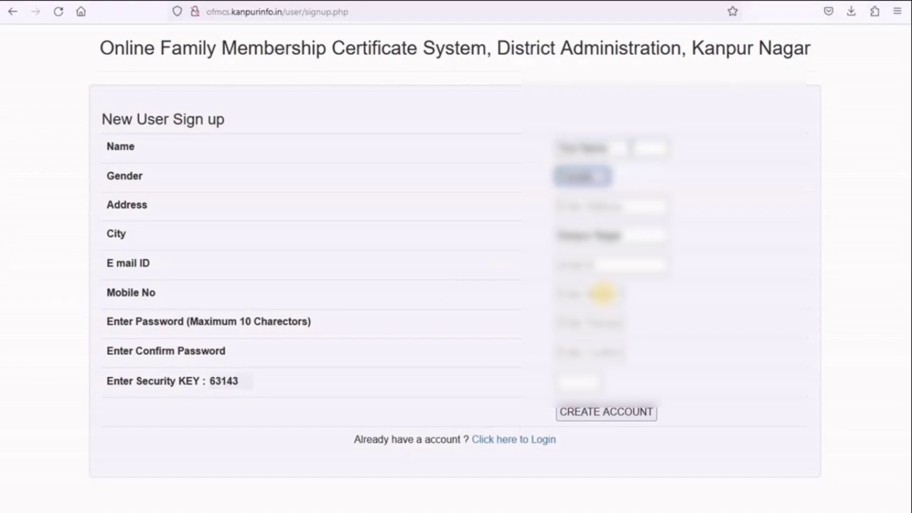
pyautogui.press('Tab')
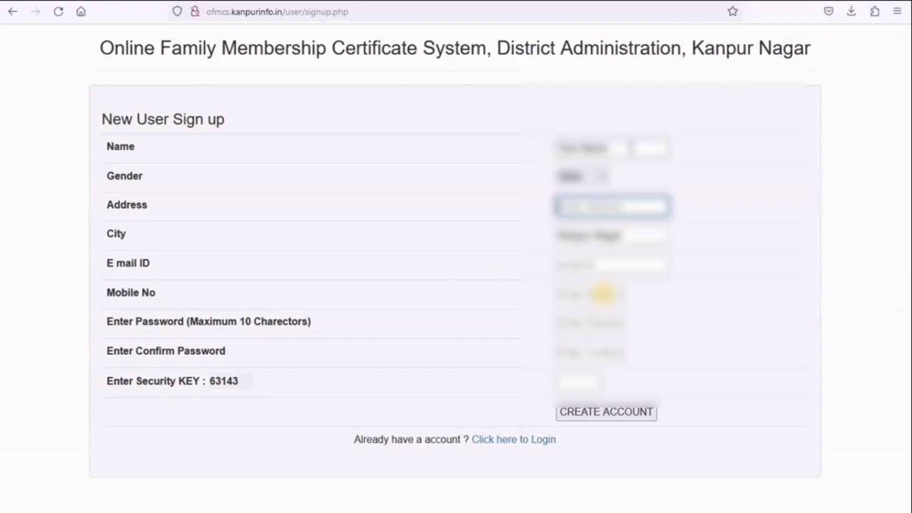
pyautogui.write('Add')
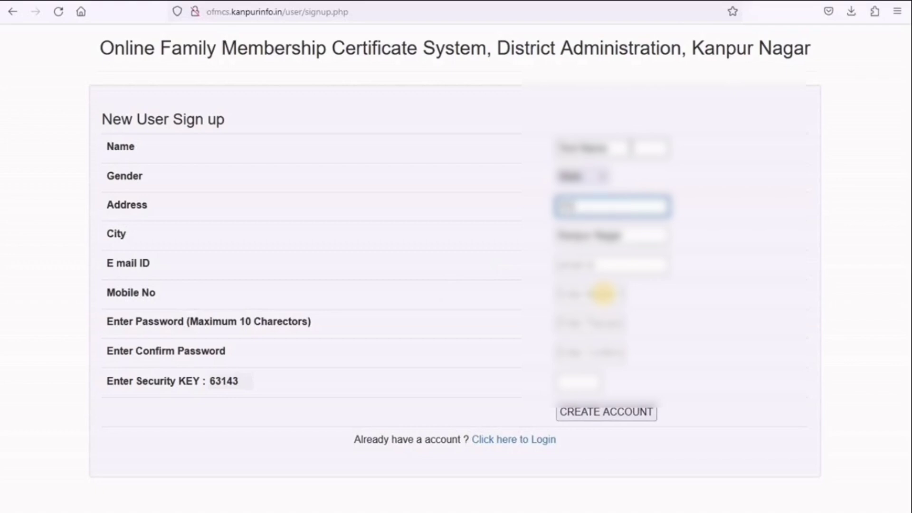
pyautogui.write('ressKanpur')
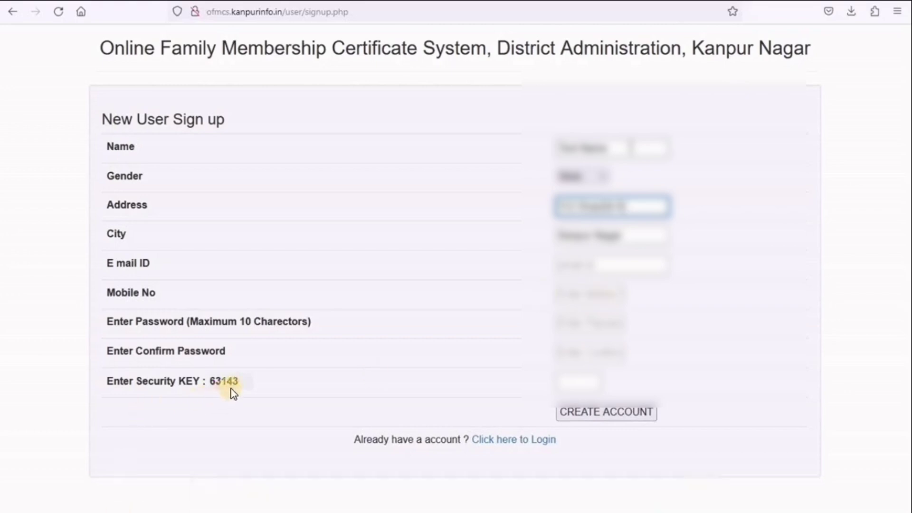
pyautogui.write(' Nagar')
pyautogui.press('Tab')
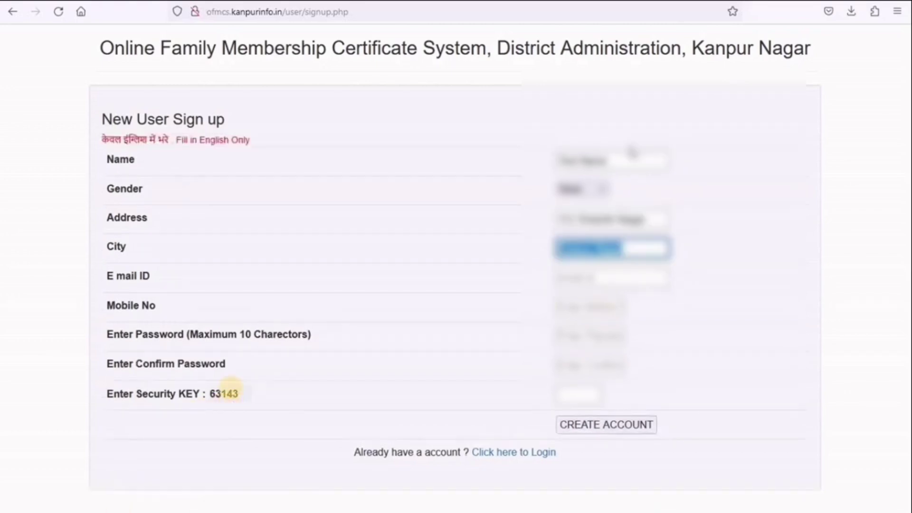
pyautogui.click(565, 220)
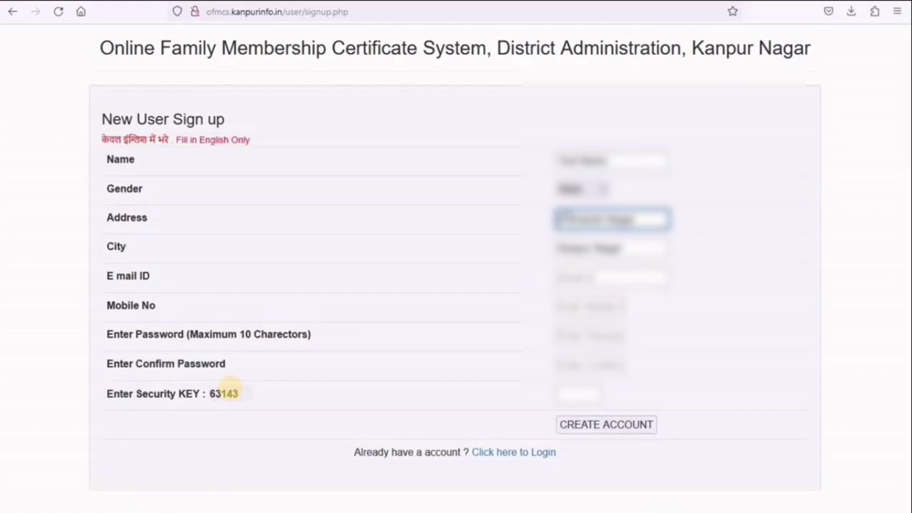
pyautogui.press('Tab')
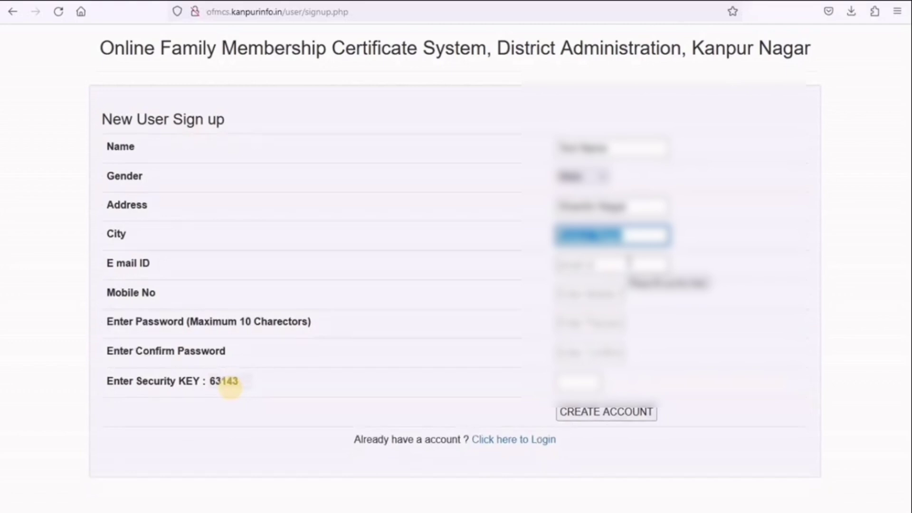
# - Fill in the e-mail, mobile number, password and confirmation, and copy the displayed security key
pyautogui.click(628, 263)
pyautogui.write('test')
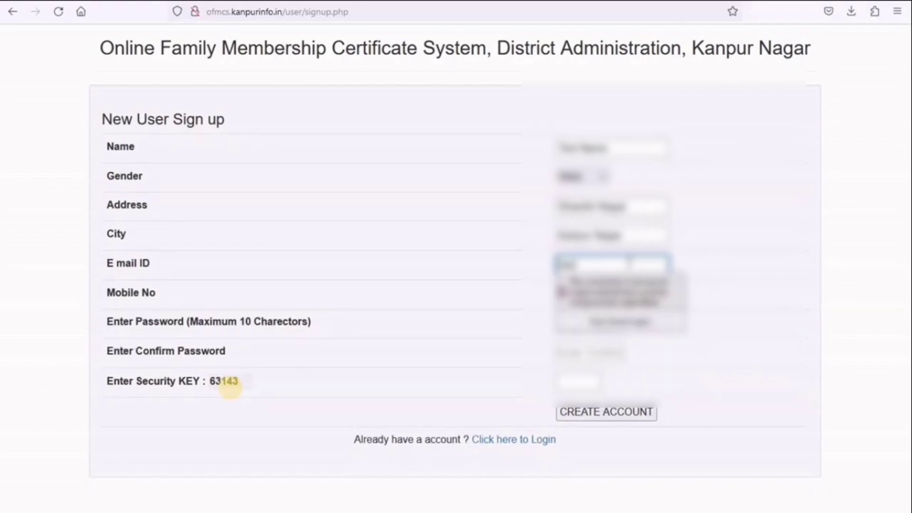
pyautogui.write('@gmail.comgmail.com')
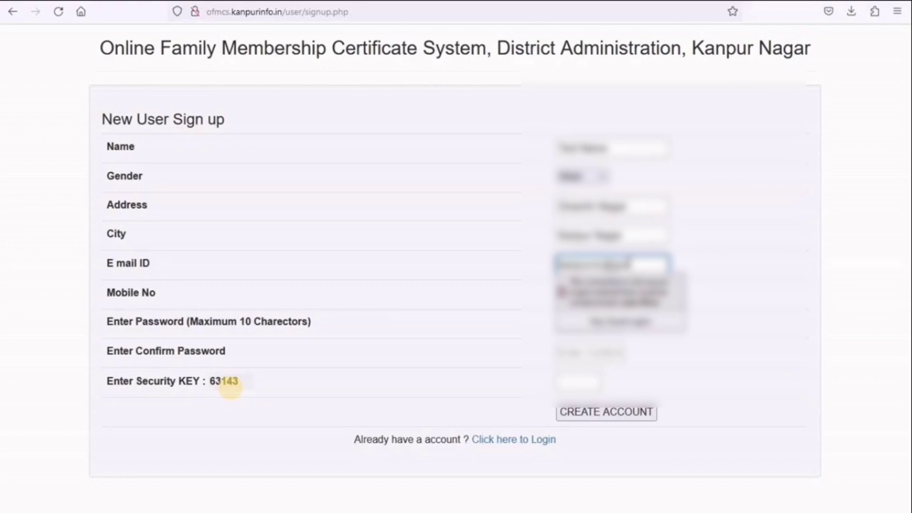
pyautogui.press('Tab')
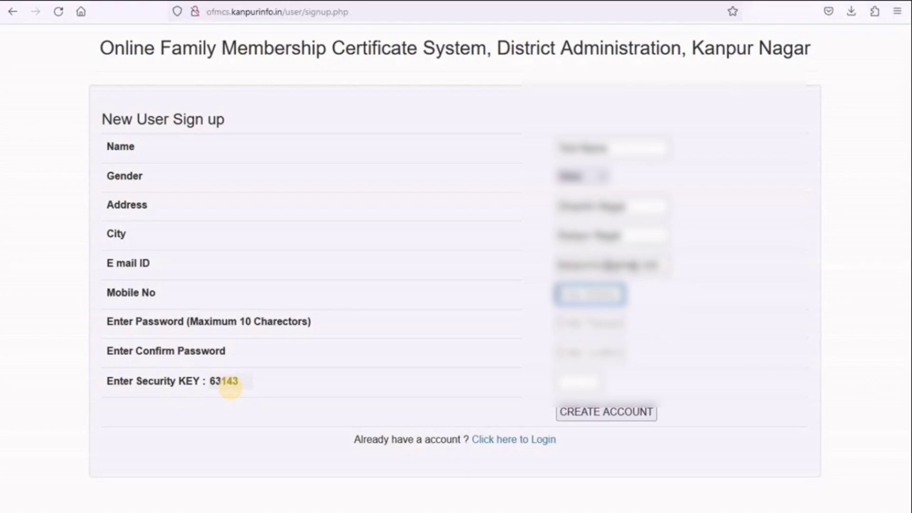
pyautogui.write('9876543210')
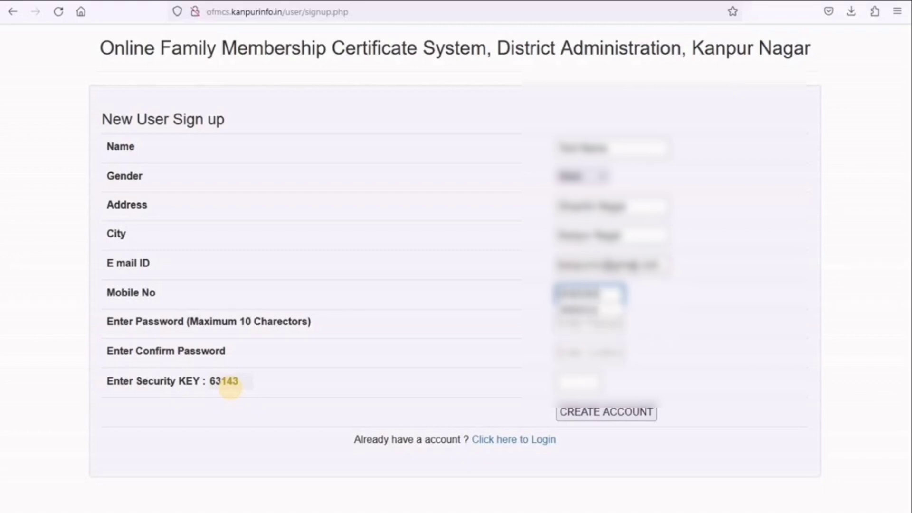
pyautogui.write('3210')
pyautogui.press('Tab')
pyautogui.write('12345')
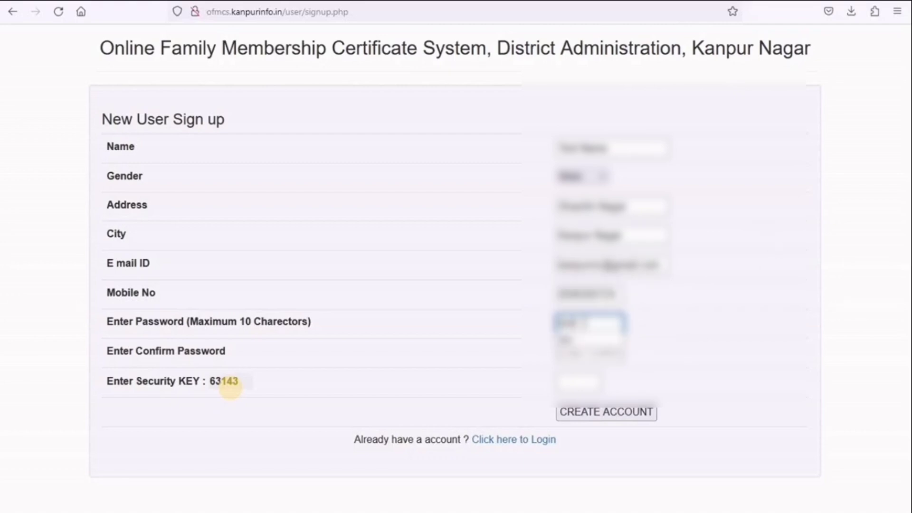
pyautogui.press('Tab')
pyautogui.write('12')
pyautogui.doubleClick(230, 384)
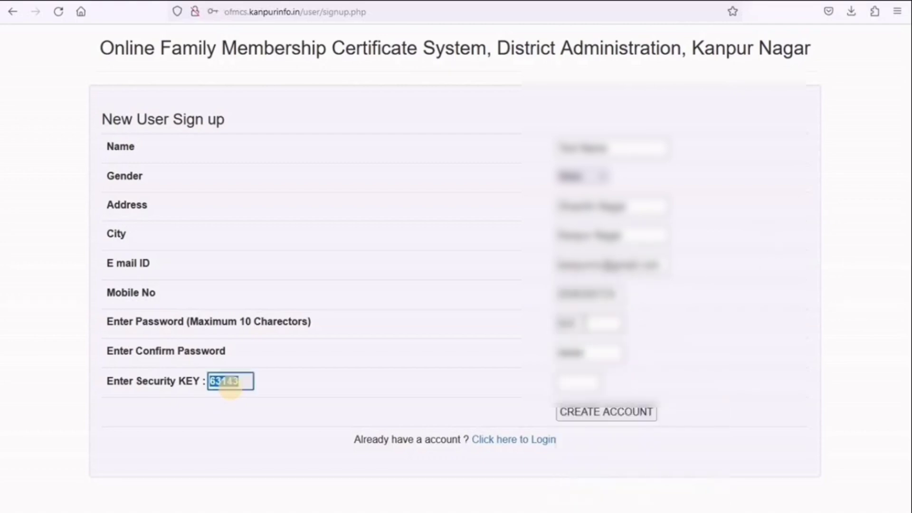
pyautogui.press('Tab')
# - Enter the security key and submit the form, declining the browser's save-login prompt, until User Created appears
pyautogui.write('631')
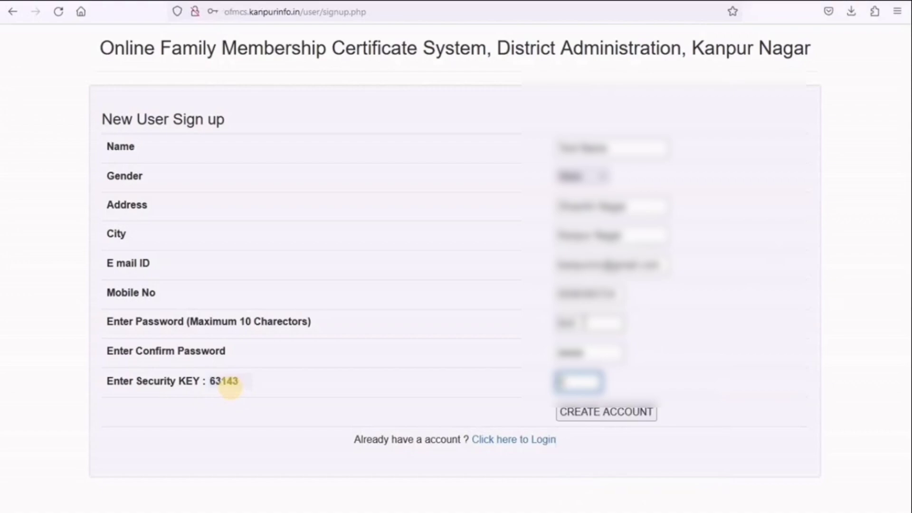
pyautogui.write('43')
pyautogui.click(610, 417)
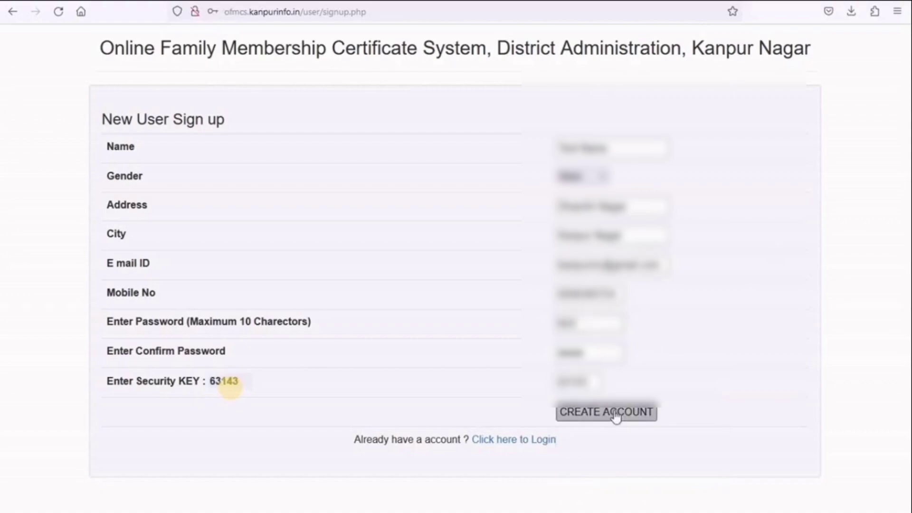
pyautogui.click(559, 294)
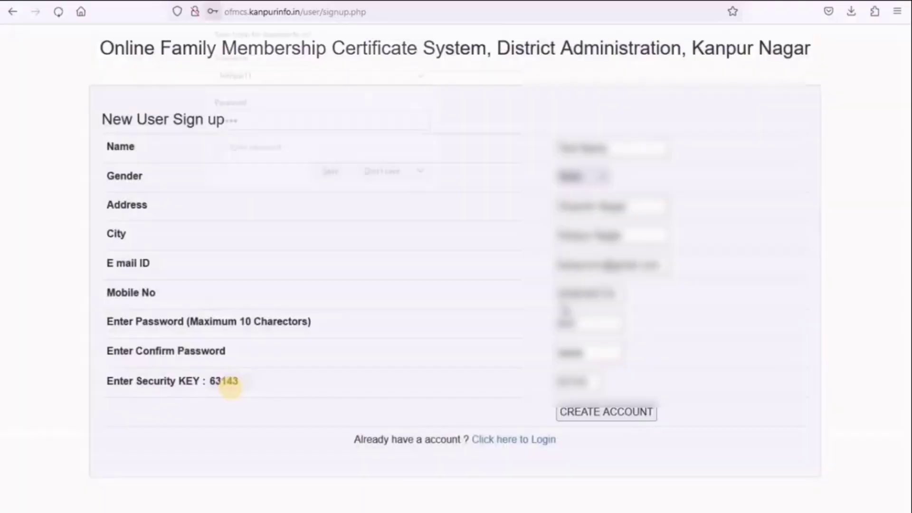
pyautogui.click(390, 176)
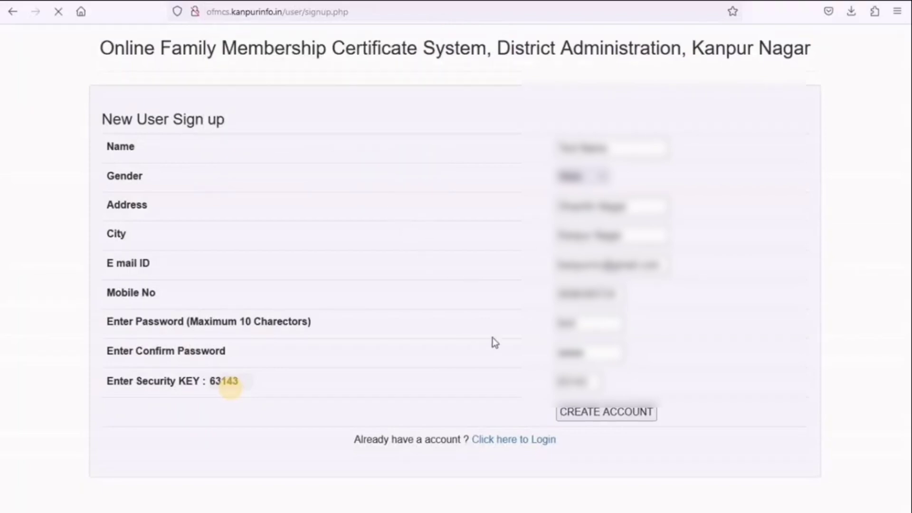
pyautogui.click(601, 413)
pyautogui.press('Return')
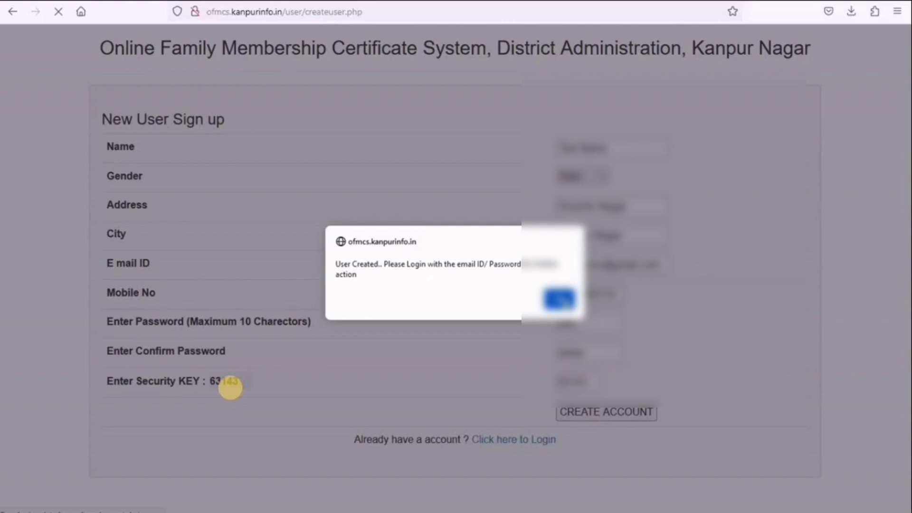
pyautogui.click(561, 299)
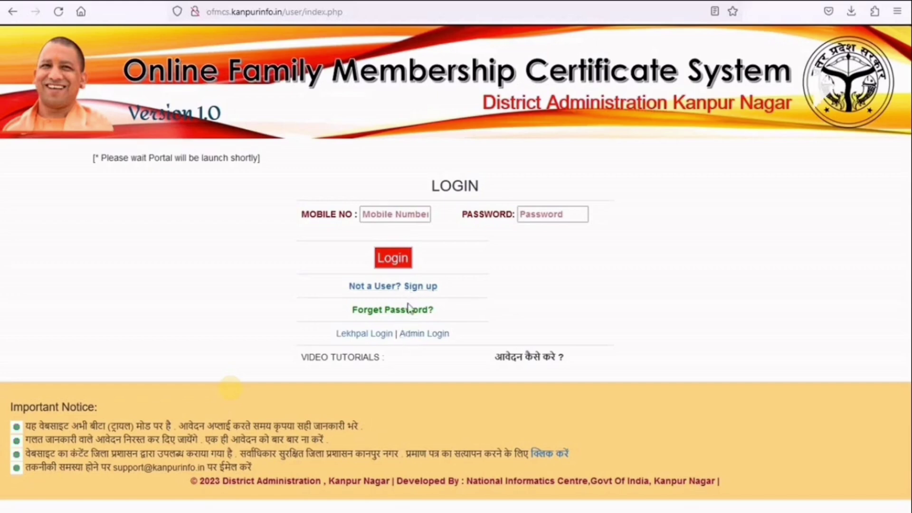
# - Log in with the registered mobile number and password, then choose Verify EMAIL ID
pyautogui.click(400, 213)
pyautogui.click(400, 213)
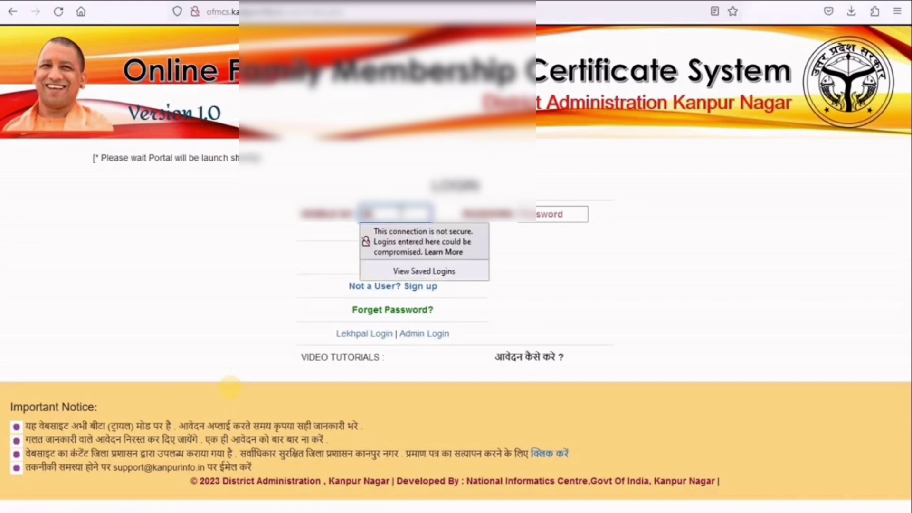
pyautogui.write('98765432')
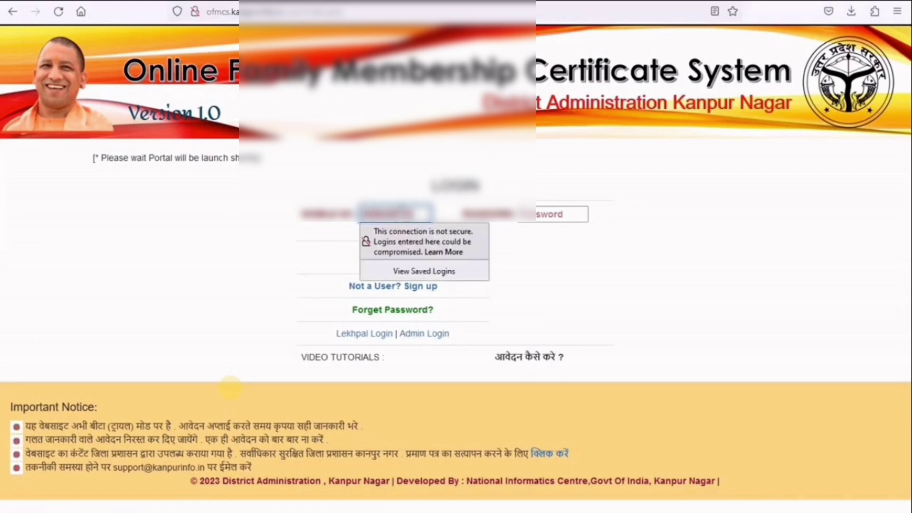
pyautogui.click(543, 215)
pyautogui.write('1')
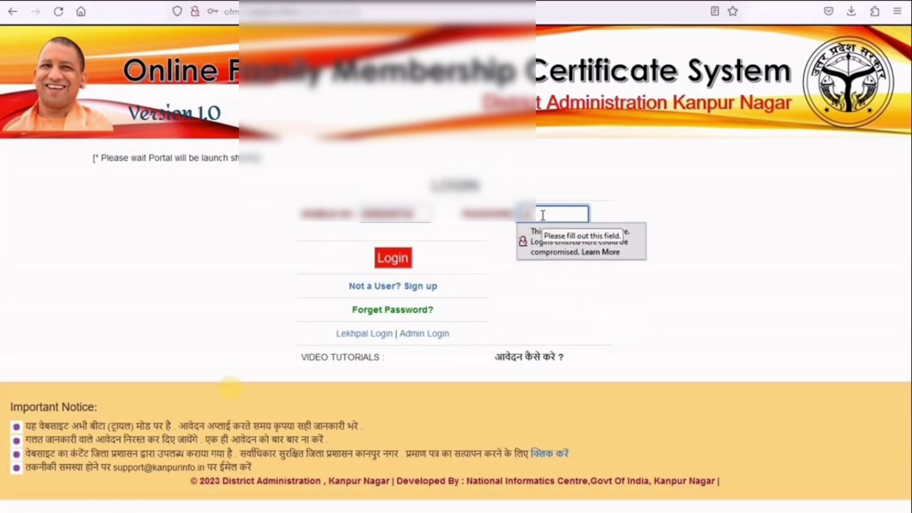
pyautogui.write('234')
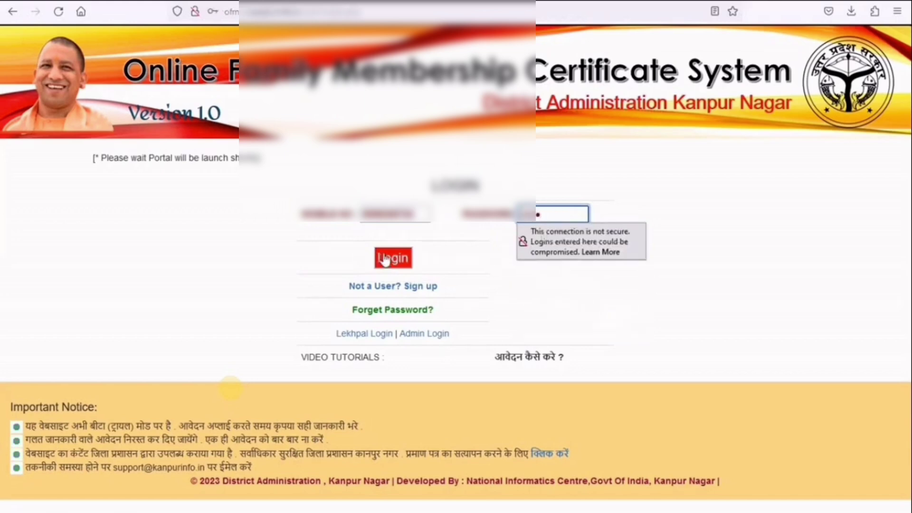
pyautogui.click(392, 258)
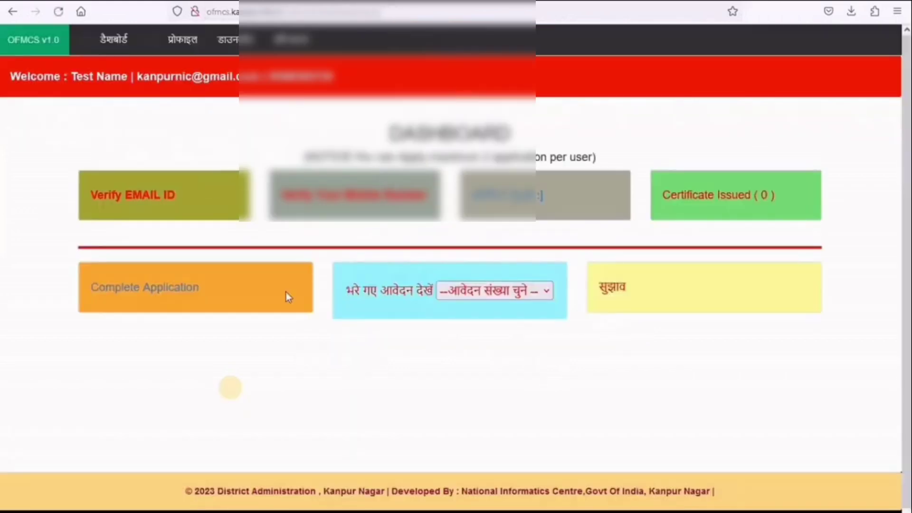
pyautogui.click(158, 201)
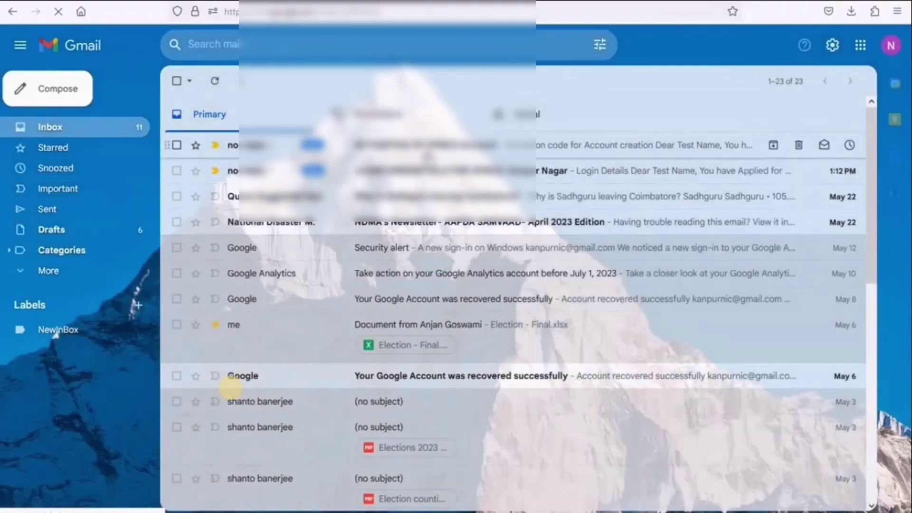
# - Copy the activation code from the OFMCS e-mail and return to the portal's Activation Code field
pyautogui.press('Return')
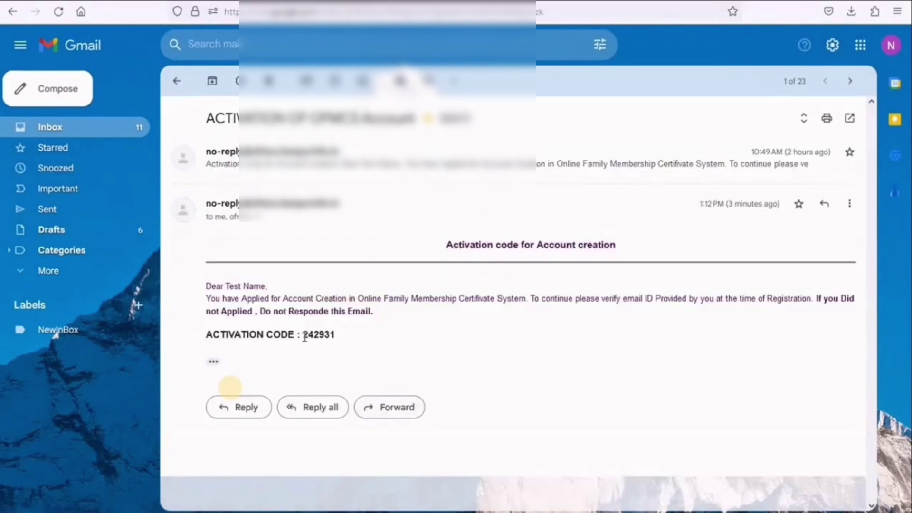
pyautogui.moveTo(303, 335); pyautogui.dragTo(334, 331)
pyautogui.hotkey('ctrl', 'c')
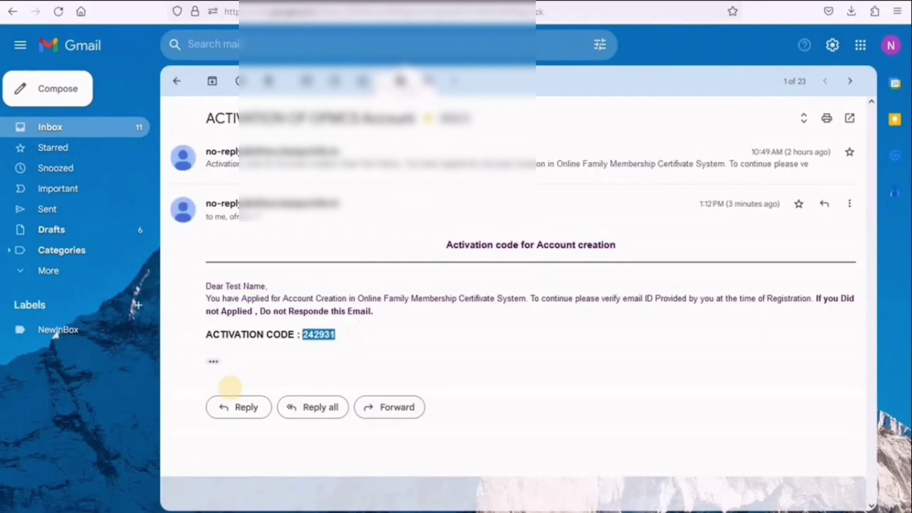
pyautogui.click(212, 3)
pyautogui.click(489, 197)
# - Paste the activation code, verify it and acknowledge the ACTIVATED message
pyautogui.hotkey('ctrl', 'v')
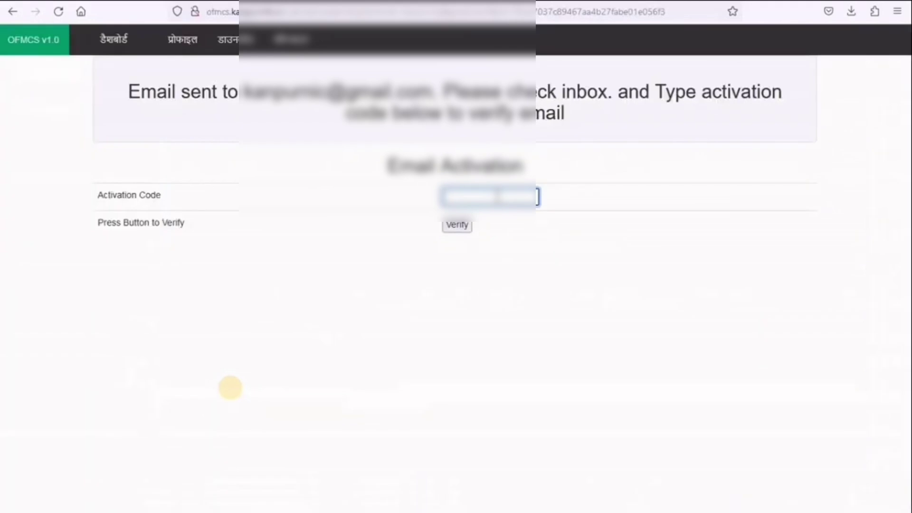
pyautogui.click(458, 224)
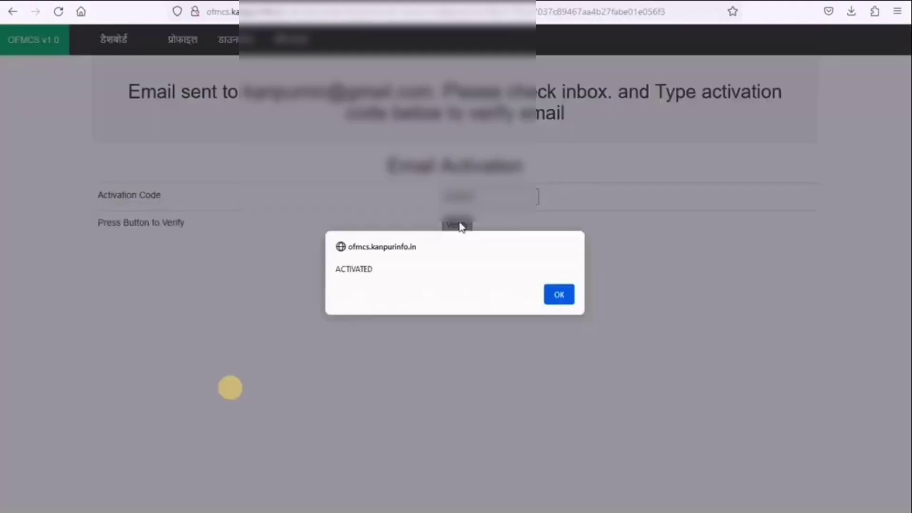
pyautogui.click(568, 300)
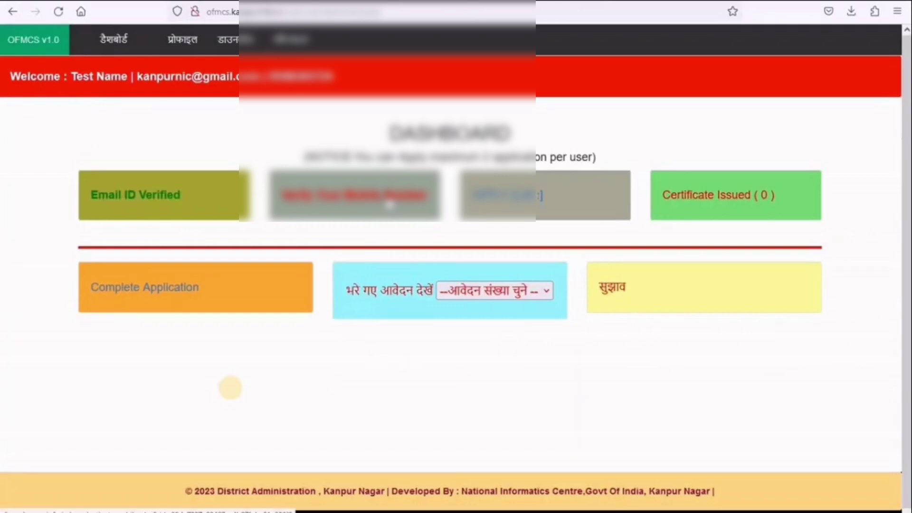
# - Generate an OTP for the mobile number, enter the one-time code and confirm activation
pyautogui.click(389, 204)
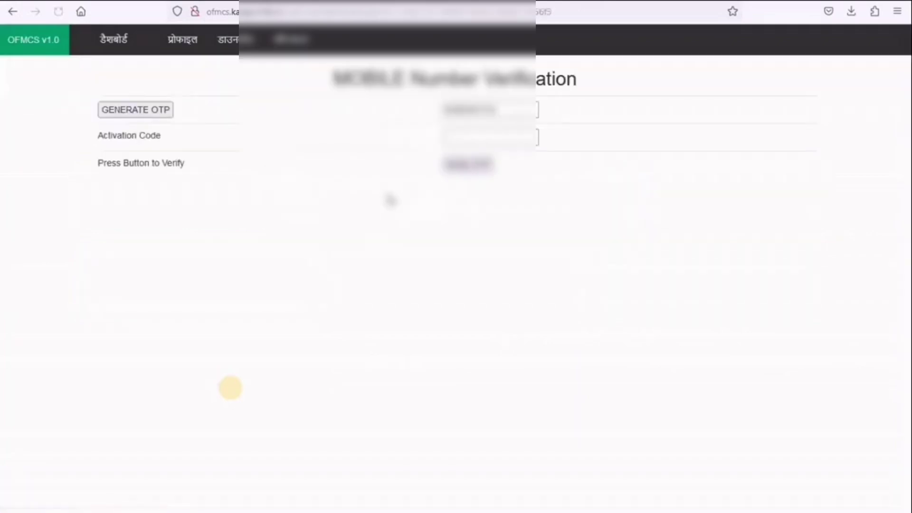
pyautogui.click(146, 114)
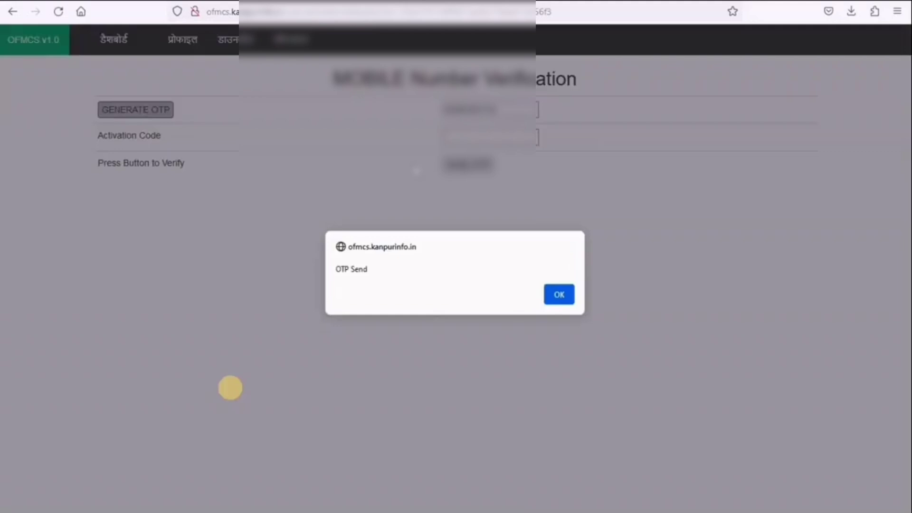
pyautogui.click(559, 296)
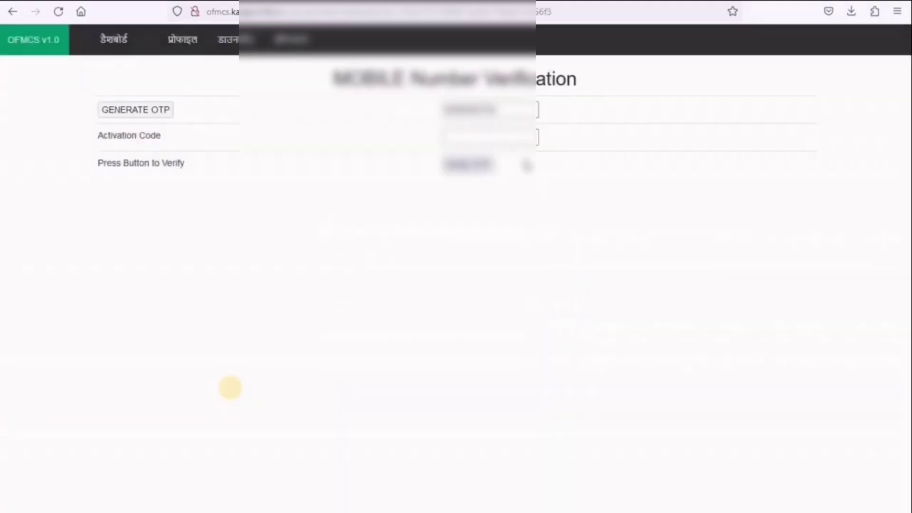
pyautogui.click(523, 138)
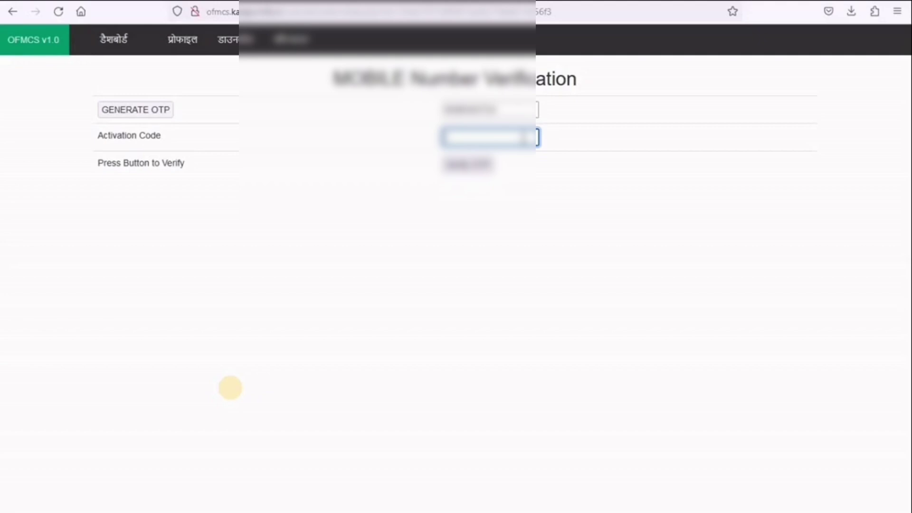
pyautogui.write('123456')
pyautogui.press('Tab')
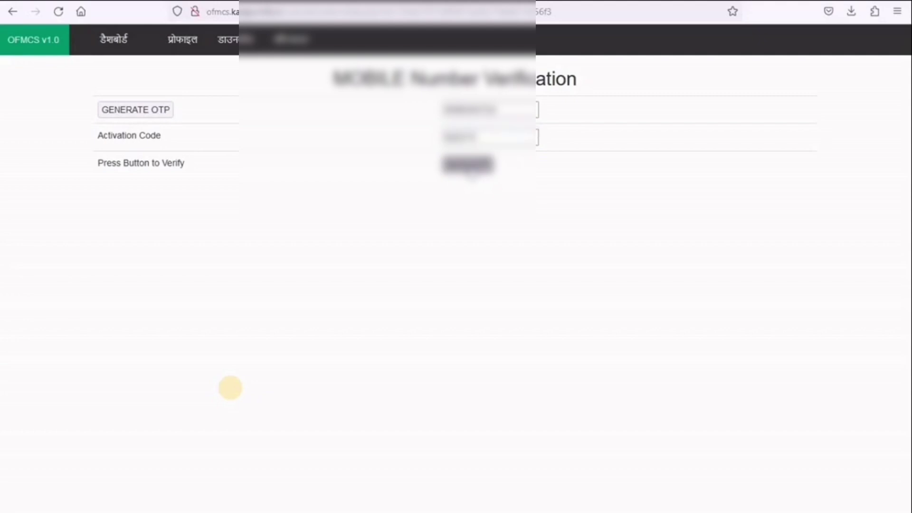
pyautogui.press('Return')
pyautogui.click(565, 299)
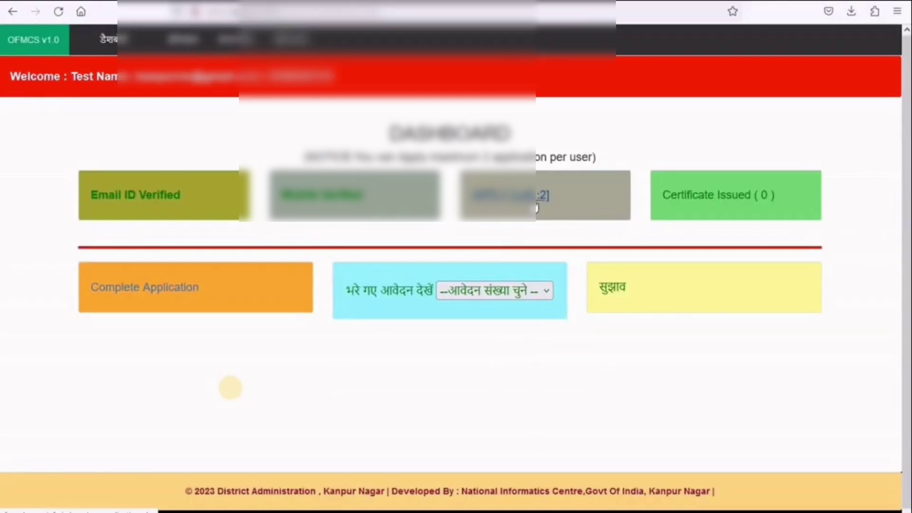
# - Open the family membership application and enter the applicant's name, keeping gender पुरुष
pyautogui.click(535, 204)
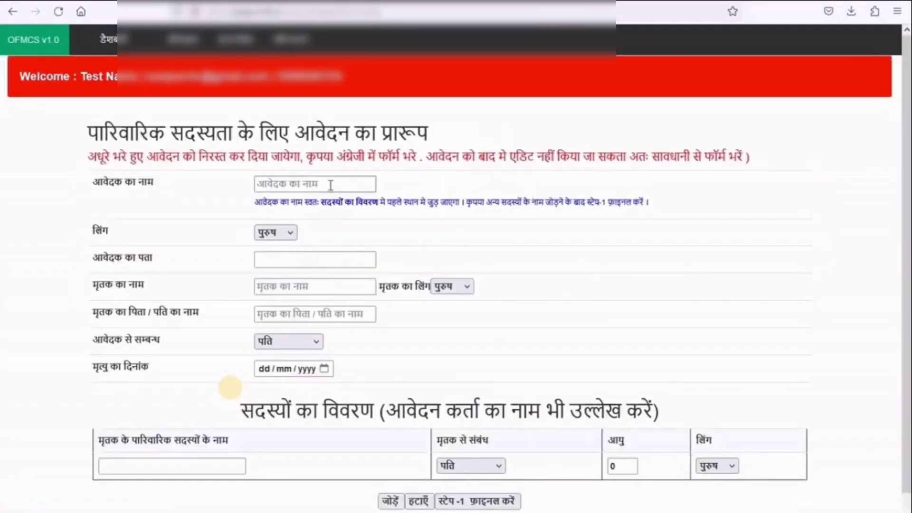
pyautogui.click(331, 185)
pyautogui.write('T')
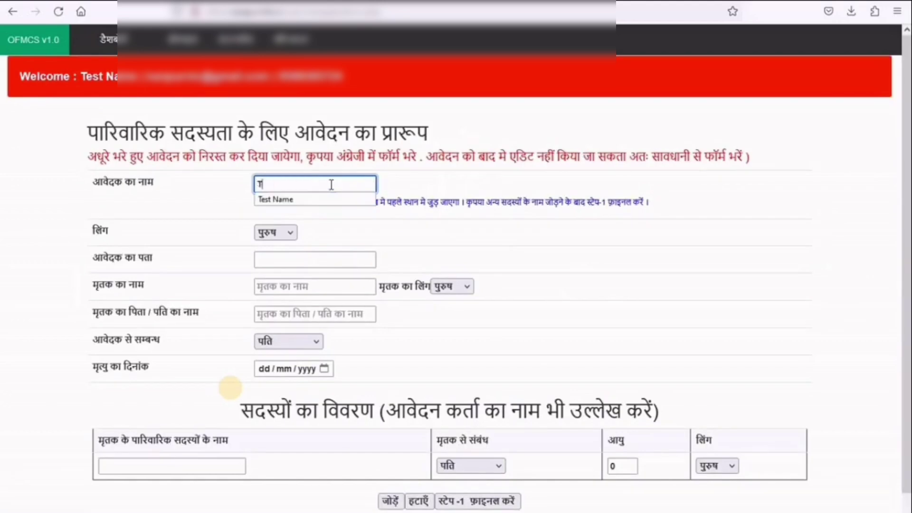
pyautogui.write('est Name')
pyautogui.press('BackSpace')
pyautogui.press('BackSpace')
pyautogui.press('BackSpace')
pyautogui.press('BackSpace')
pyautogui.press('BackSpace')
pyautogui.press('BackSpace')
pyautogui.press('BackSpace')
pyautogui.press('BackSpace')
pyautogui.press('BackSpace')
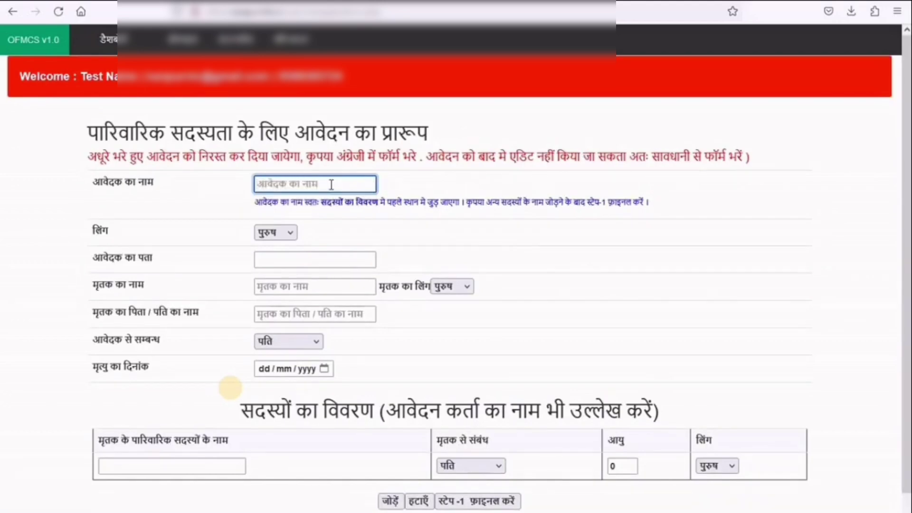
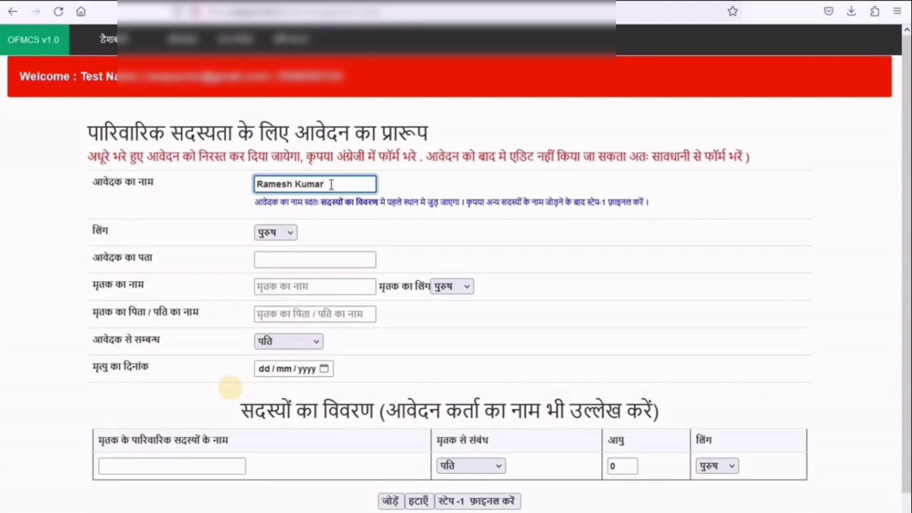
pyautogui.click(291, 234)
pyautogui.click(273, 251)
# - Enter the applicant's address using the suggested locality and house number 2/6
pyautogui.click(305, 256)
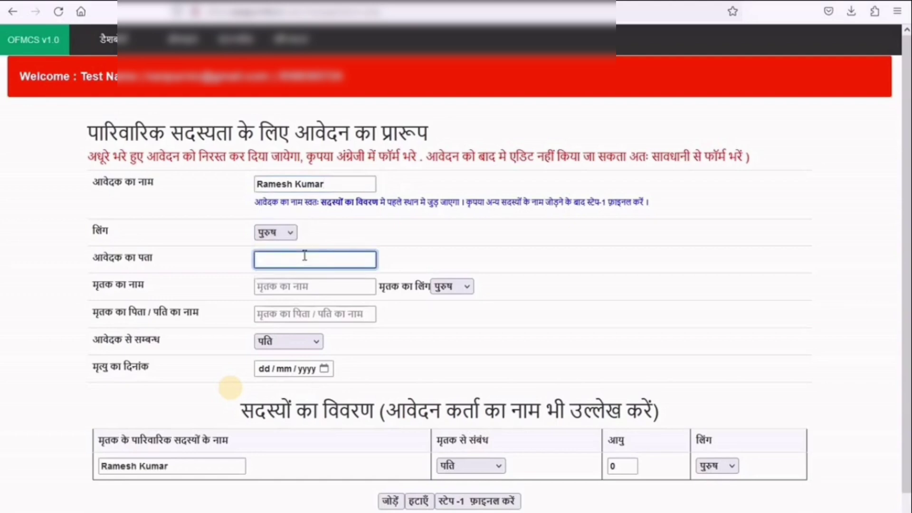
pyautogui.write('Sh')
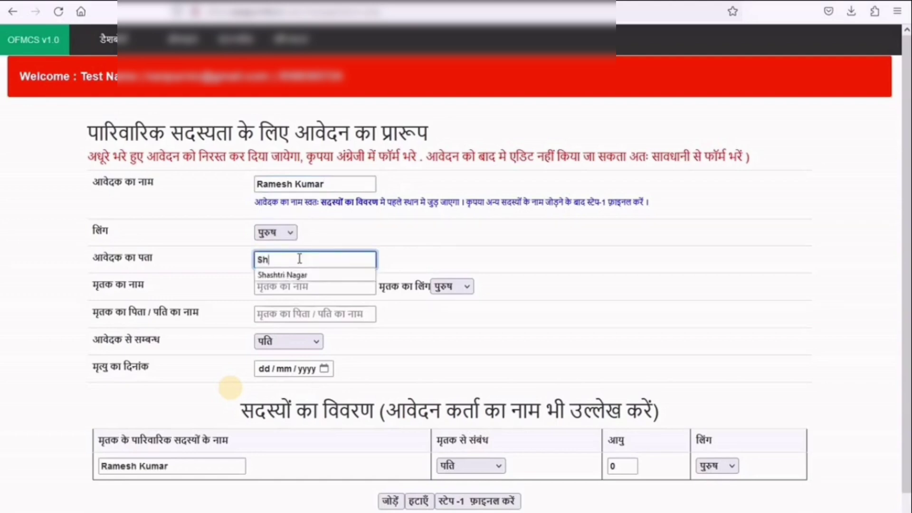
pyautogui.click(292, 275)
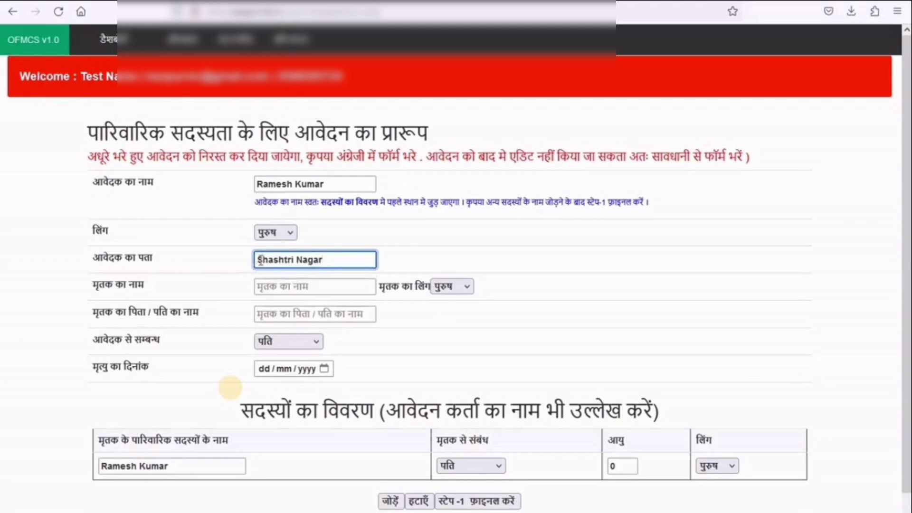
pyautogui.click(270, 256)
pyautogui.write('/5')
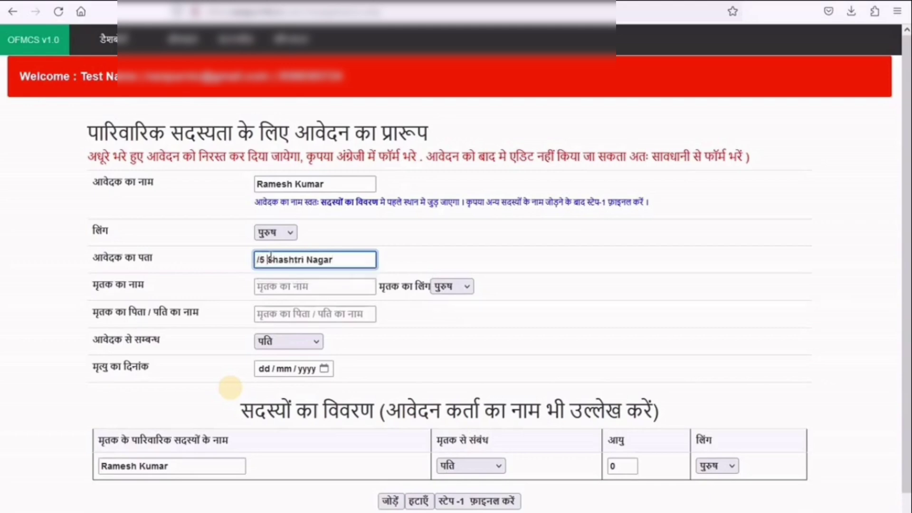
pyautogui.press('BackSpace')
pyautogui.press('BackSpace')
pyautogui.press('BackSpace')
pyautogui.write('2/')
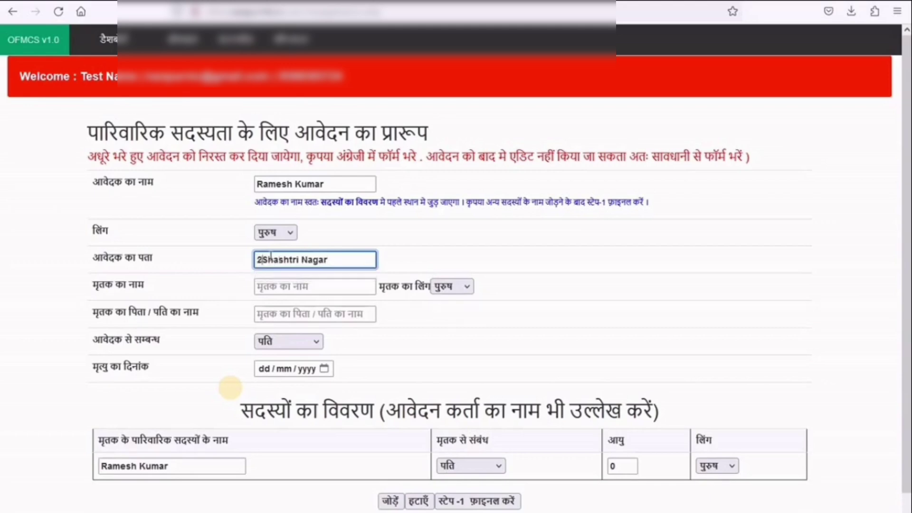
pyautogui.write('6')
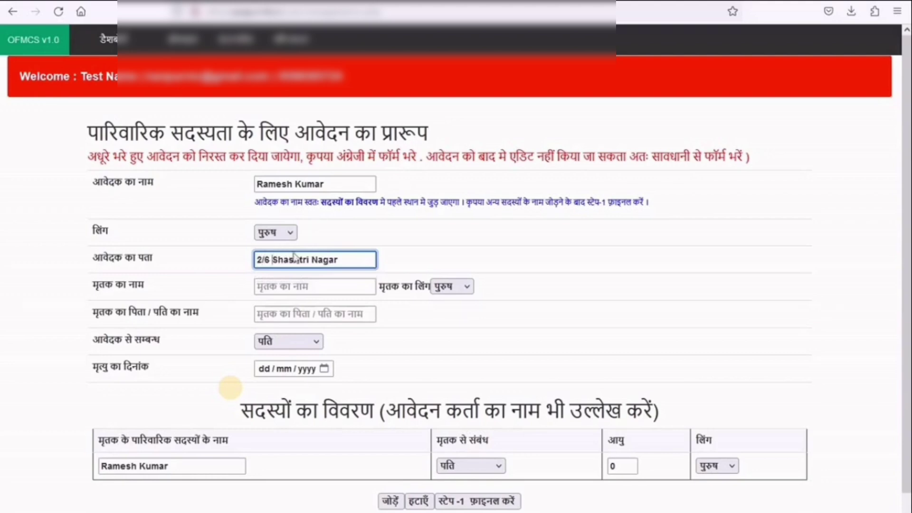
pyautogui.click(313, 287)
pyautogui.scroll(-1, 347, 314)
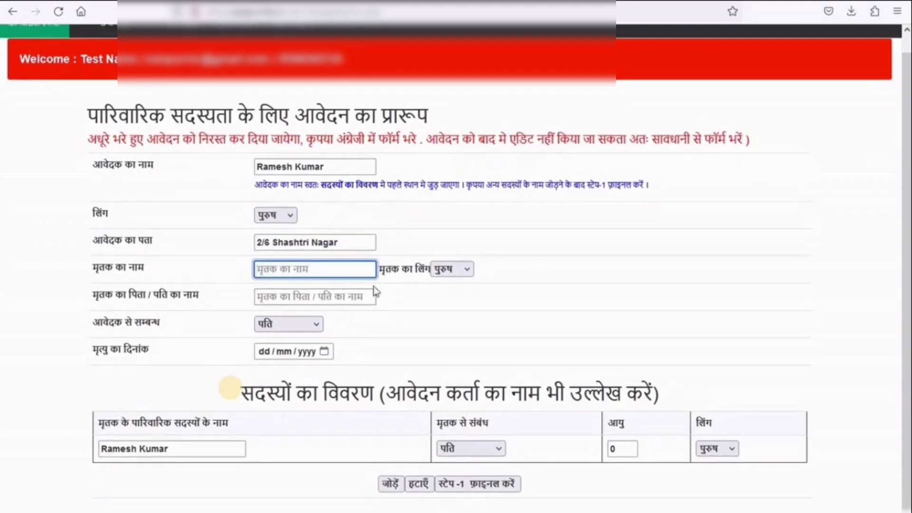
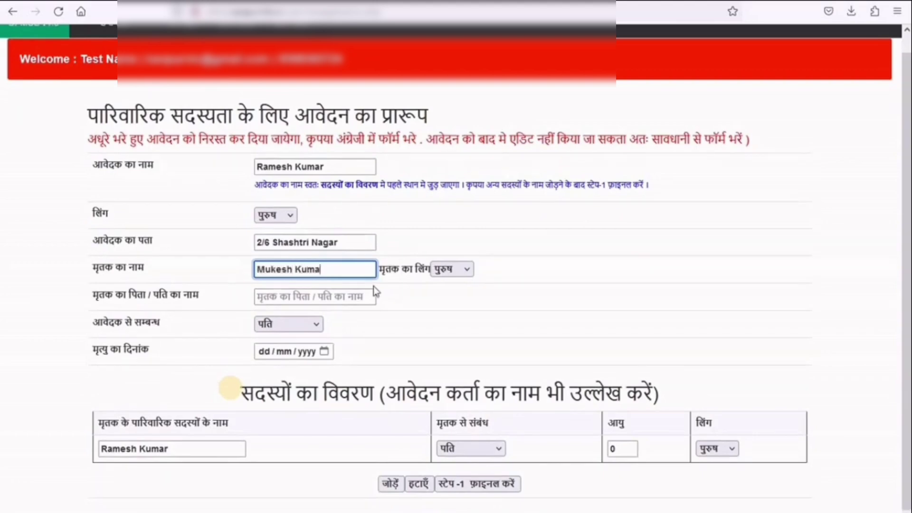
# - Enter the deceased's name and father's name, and set the relation to son (पुत्र)
pyautogui.click(346, 297)
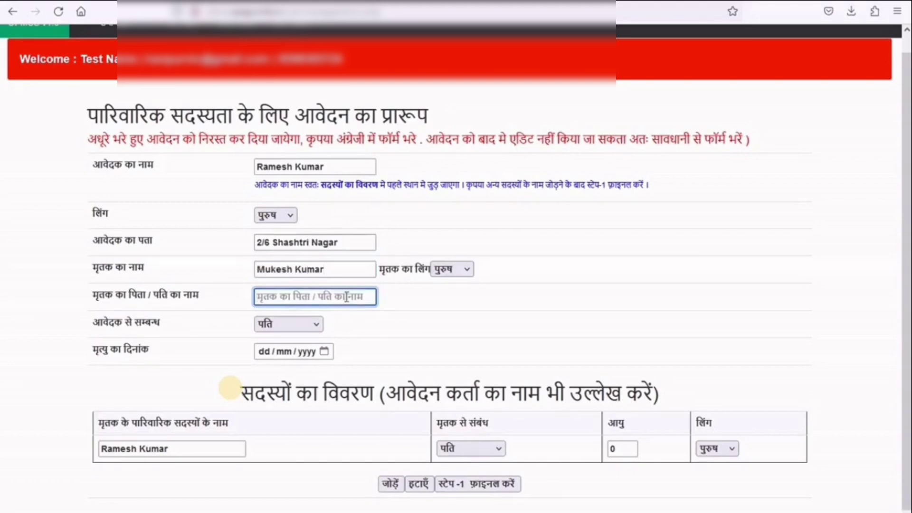
pyautogui.write('Late ')
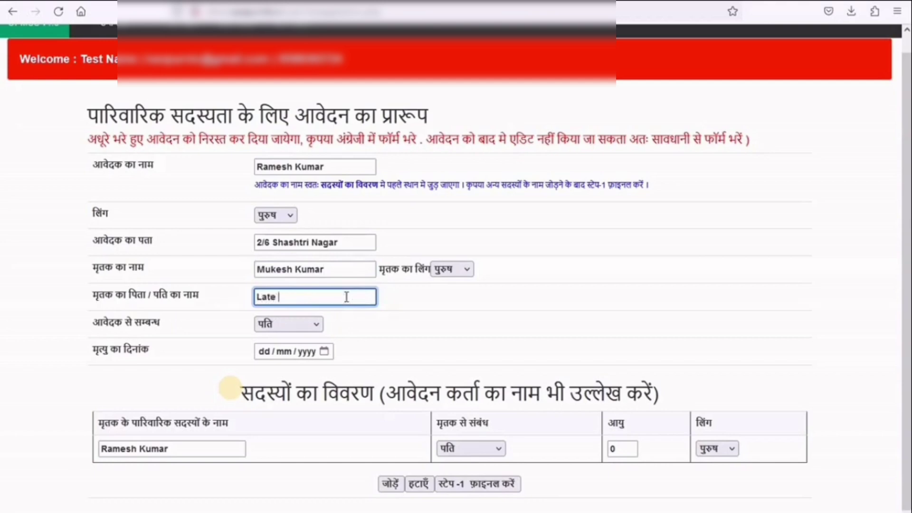
pyautogui.click(306, 326)
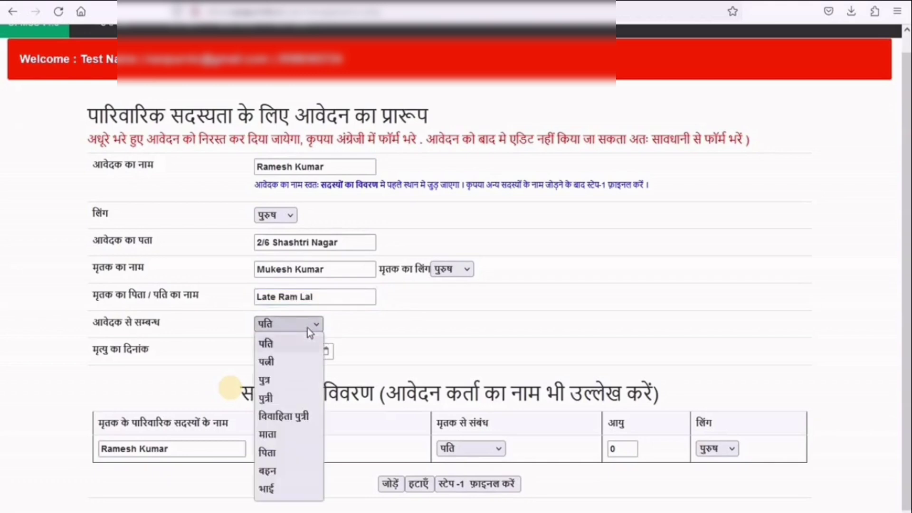
pyautogui.click(287, 378)
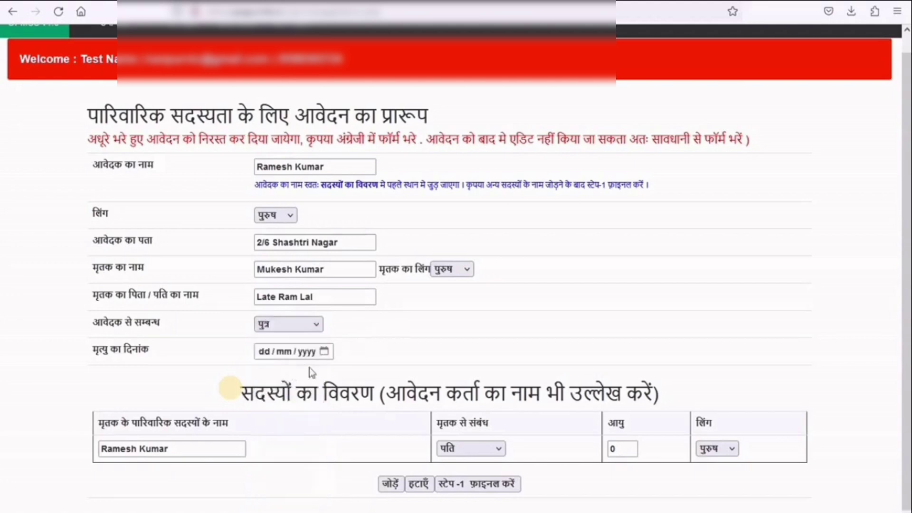
# - Set the date of death to 16/05/2023 and clear the first member's default age
pyautogui.click(324, 351)
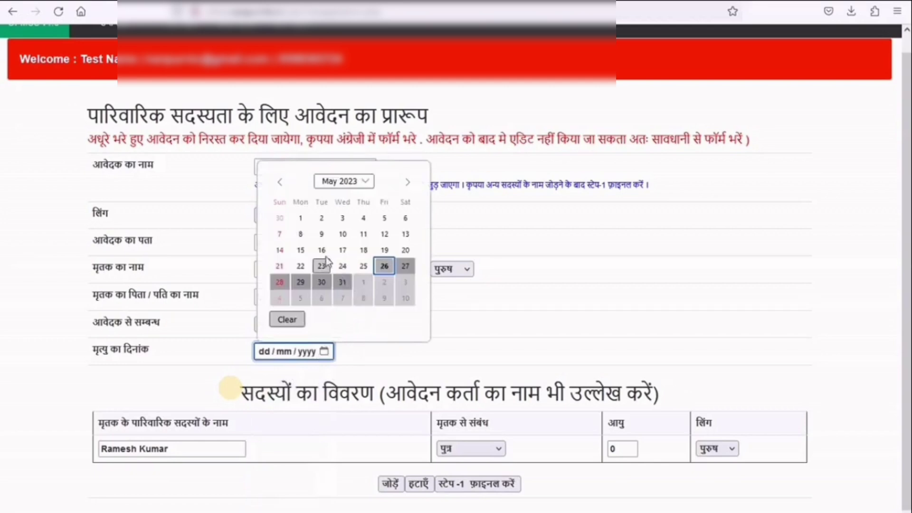
pyautogui.click(321, 250)
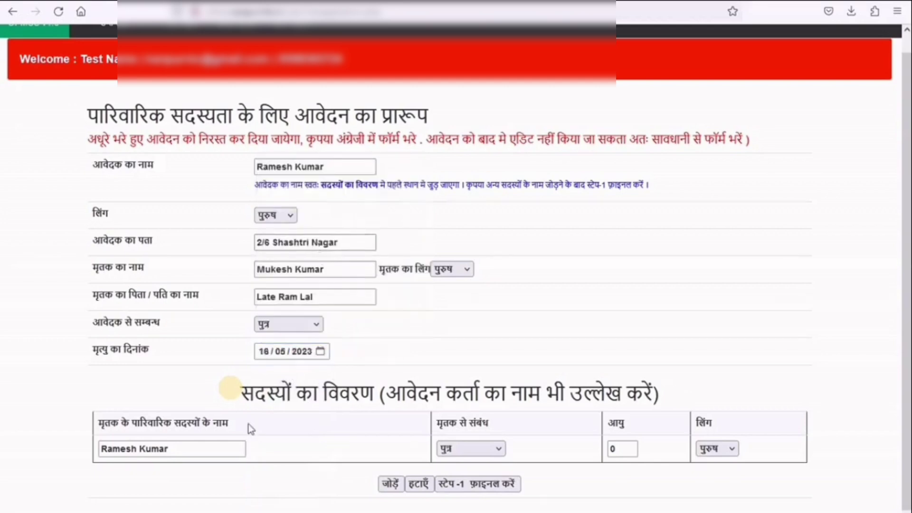
pyautogui.click(212, 443)
pyautogui.click(623, 449)
pyautogui.press('BackSpace')
# - Give the first member age 55 and add a second member as brother (भाई), aged 50
pyautogui.write('55')
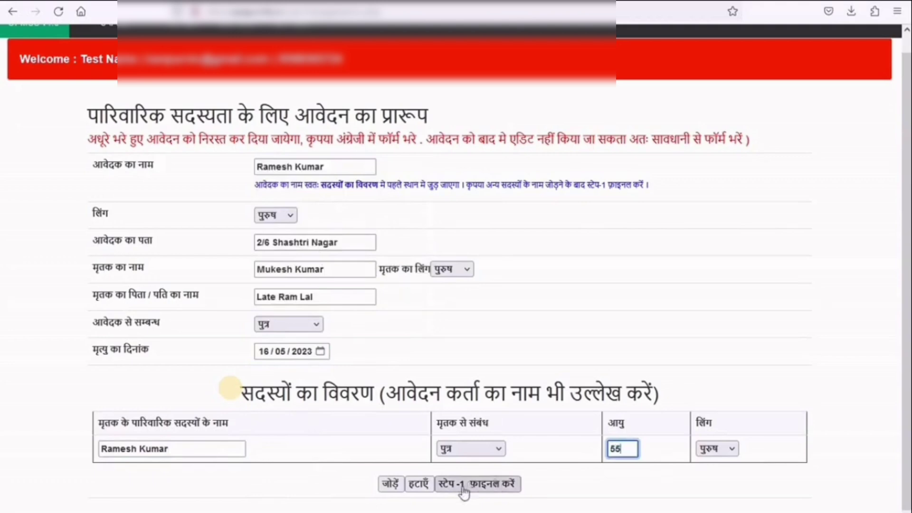
pyautogui.click(391, 484)
pyautogui.scroll(-1, 160, 470)
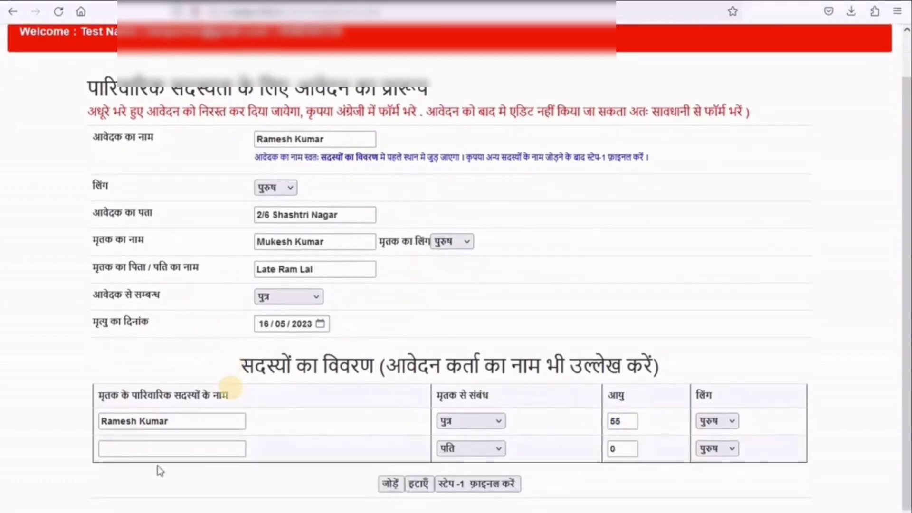
pyautogui.click(172, 447)
pyautogui.write('Nitin')
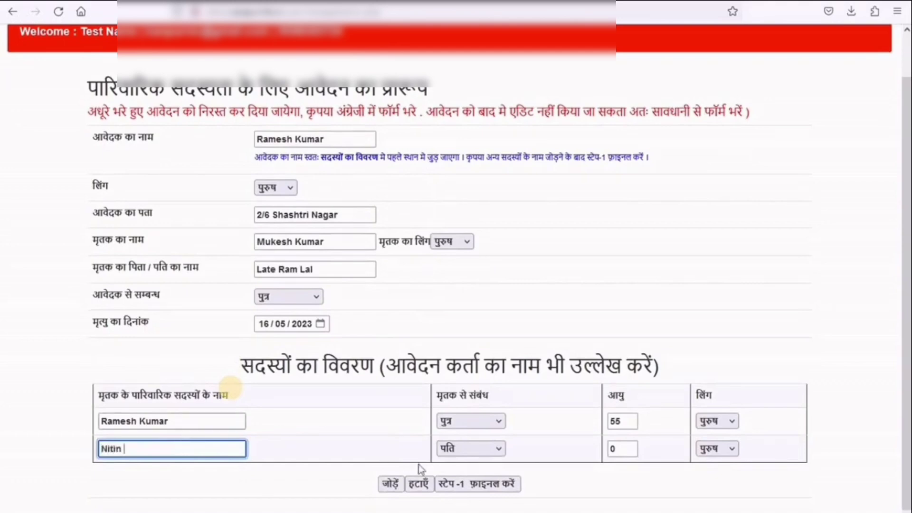
pyautogui.click(485, 456)
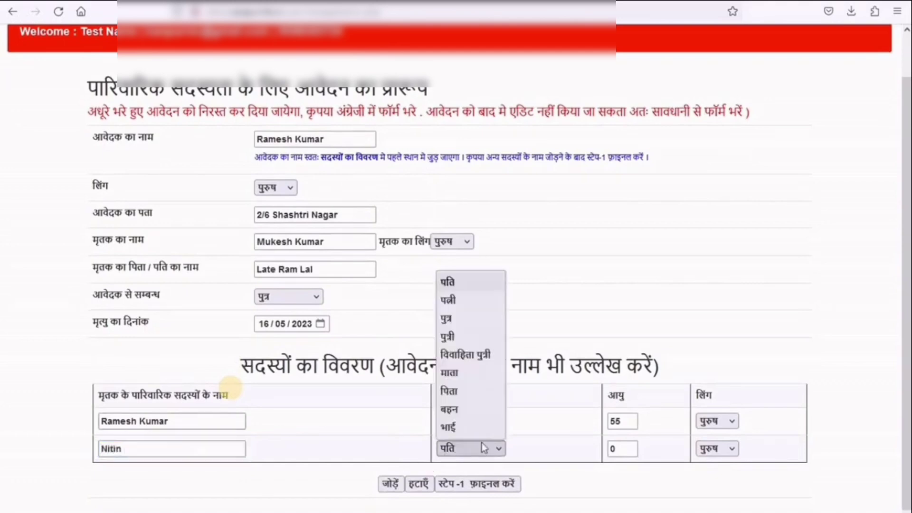
pyautogui.click(482, 318)
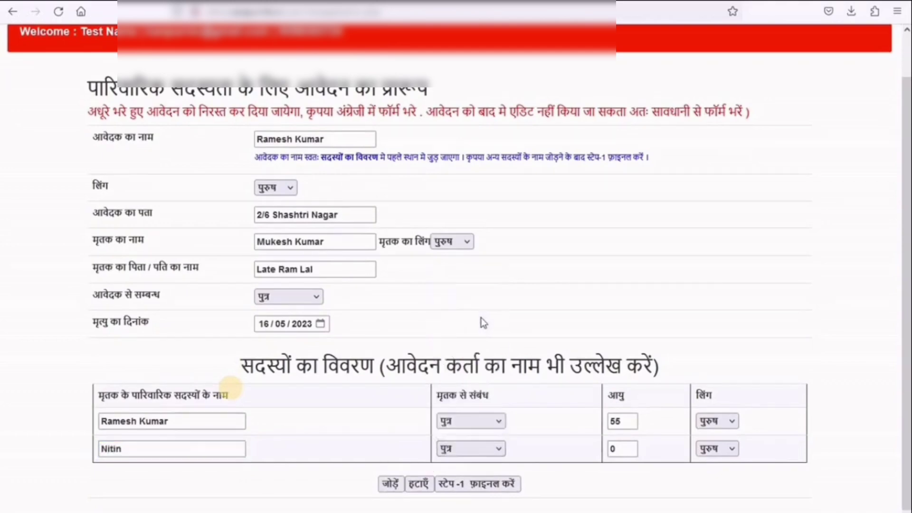
pyautogui.click(499, 454)
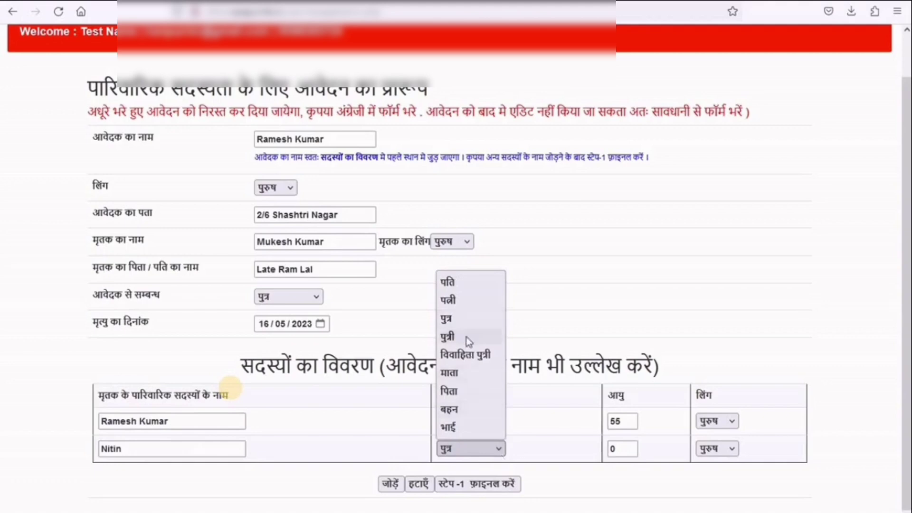
pyautogui.click(468, 431)
pyautogui.press('Tab')
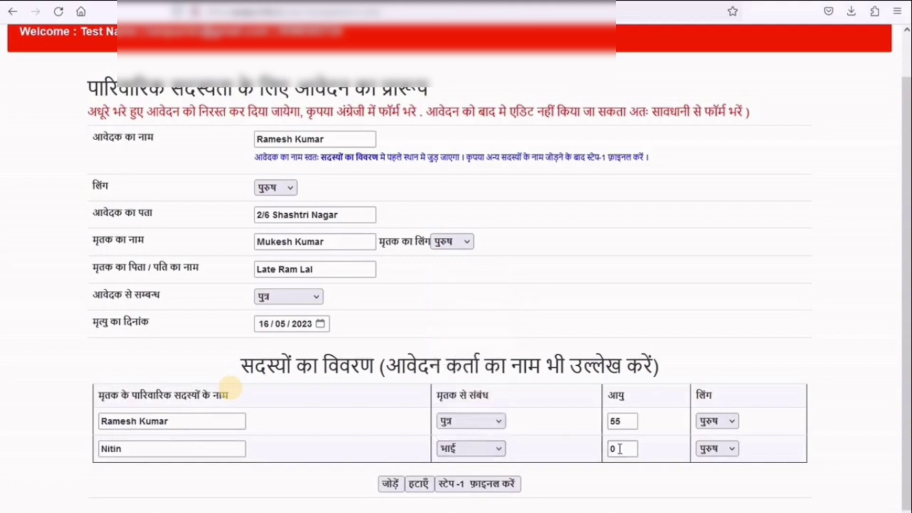
pyautogui.write('50')
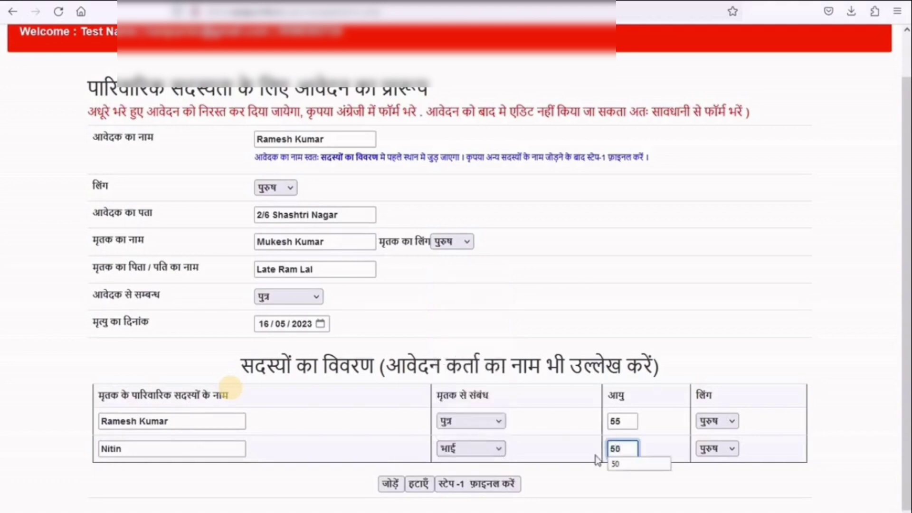
# - Add a third member as sister (बहन), aged 45, female (महिला), then add a fourth row
pyautogui.click(391, 484)
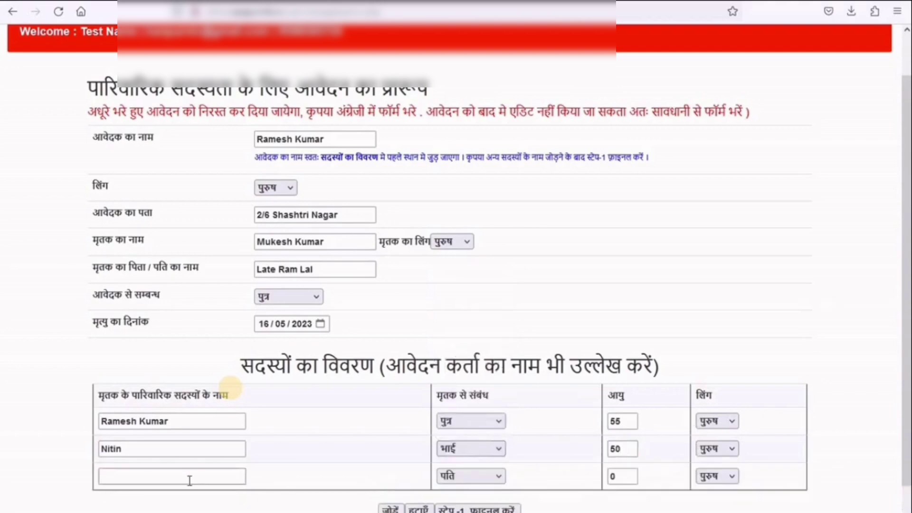
pyautogui.click(190, 481)
pyautogui.write('Su')
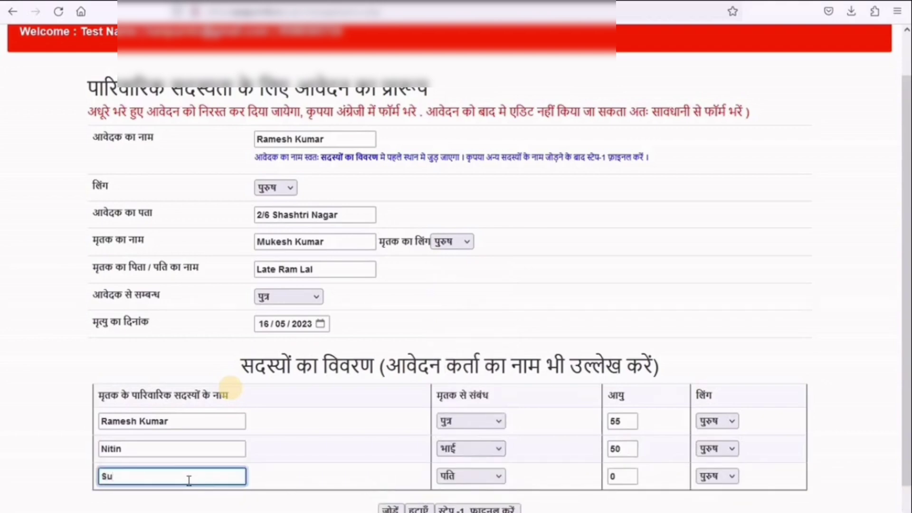
pyautogui.write('shma')
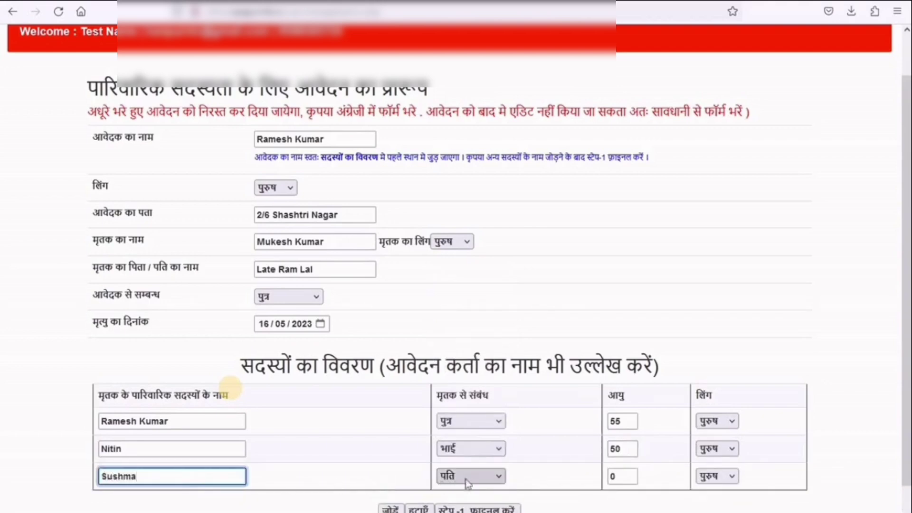
pyautogui.click(467, 478)
pyautogui.click(480, 441)
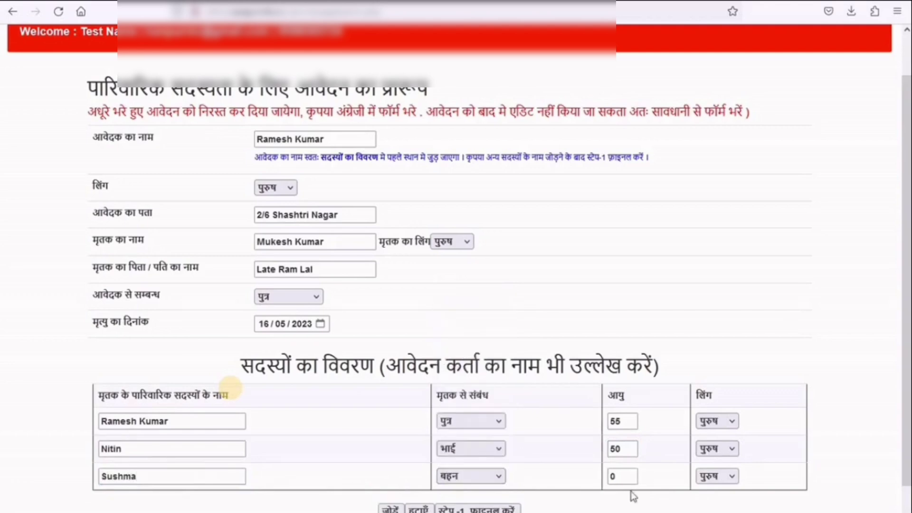
pyautogui.press('Tab')
pyautogui.write('45')
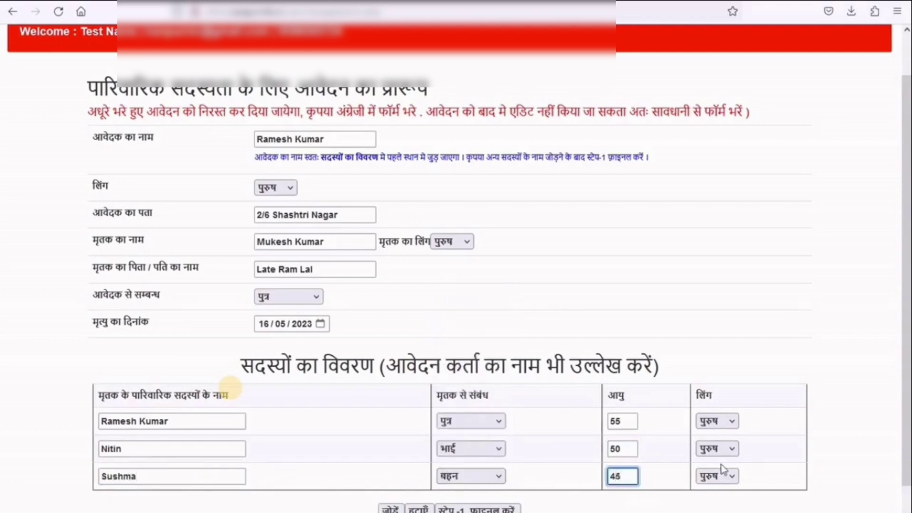
pyautogui.click(722, 476)
pyautogui.click(725, 460)
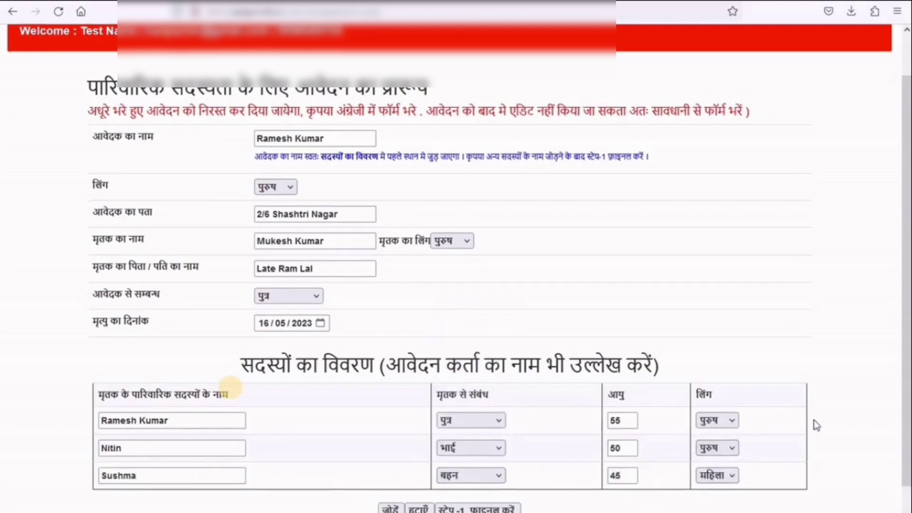
pyautogui.scroll(-1, 814, 420)
pyautogui.click(394, 493)
pyautogui.scroll(-1, 252, 430)
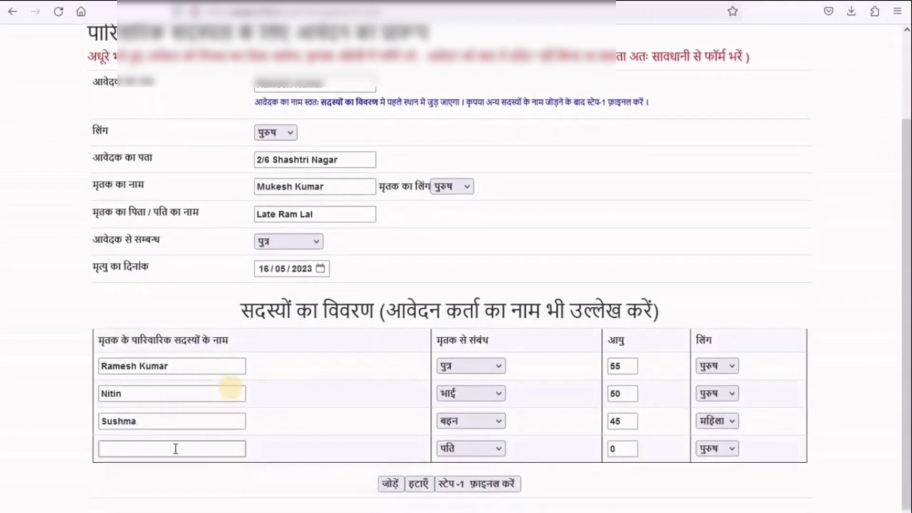
# - Enter the fourth member's name, relation विवाहिता पुत्री, age 40 and gender महिला
pyautogui.click(176, 449)
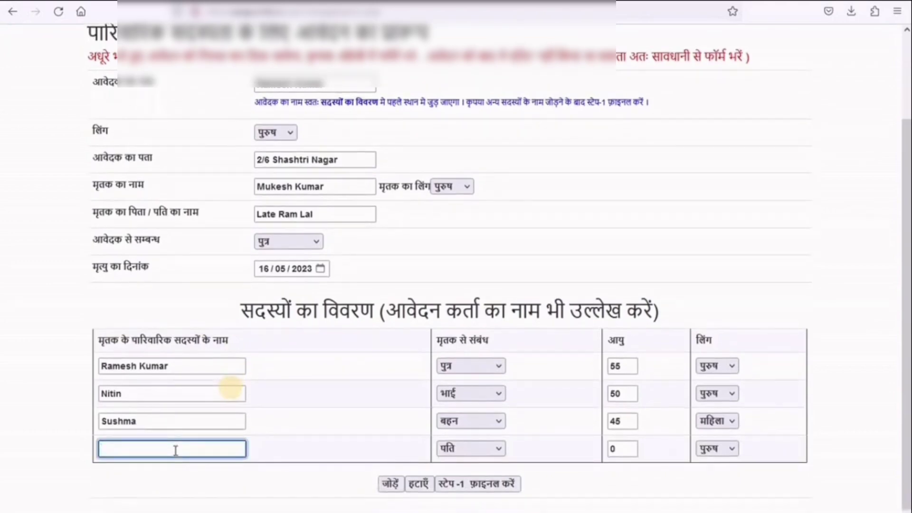
pyautogui.write('Nilima')
pyautogui.click(466, 449)
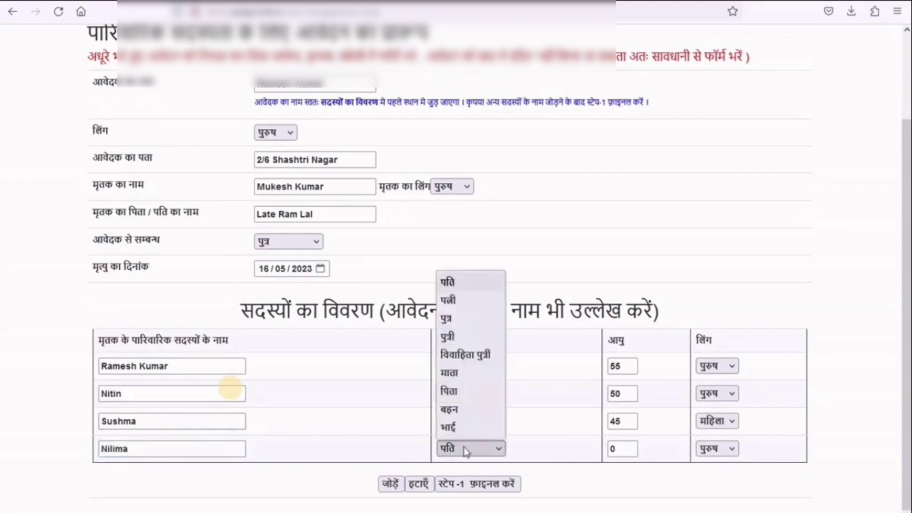
pyautogui.click(495, 357)
pyautogui.doubleClick(629, 450)
pyautogui.write('40')
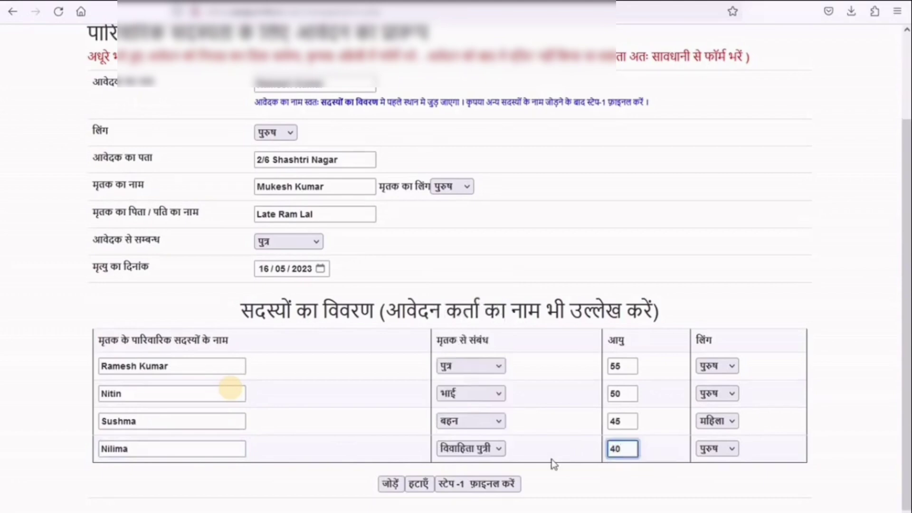
pyautogui.click(724, 454)
pyautogui.click(712, 486)
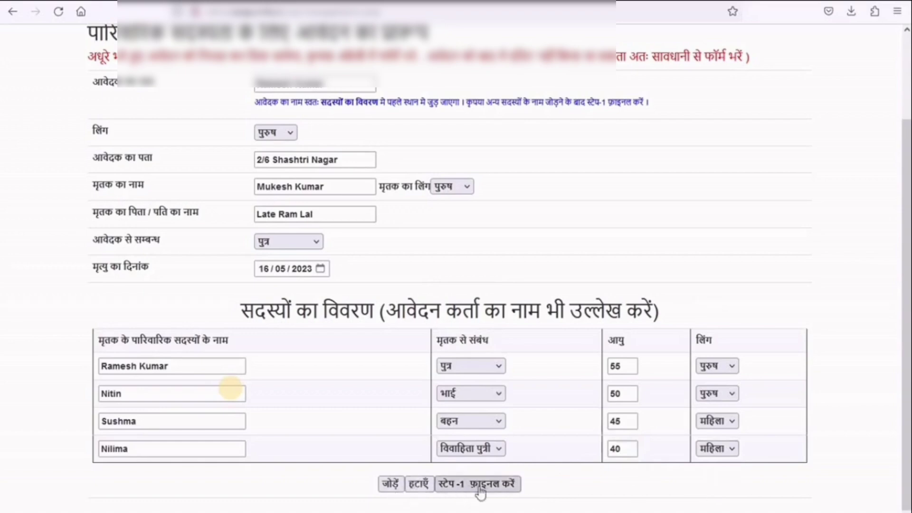
# - Delete the extra rows, including the sister's, leaving a fresh blank third member row
pyautogui.click(421, 489)
pyautogui.click(387, 485)
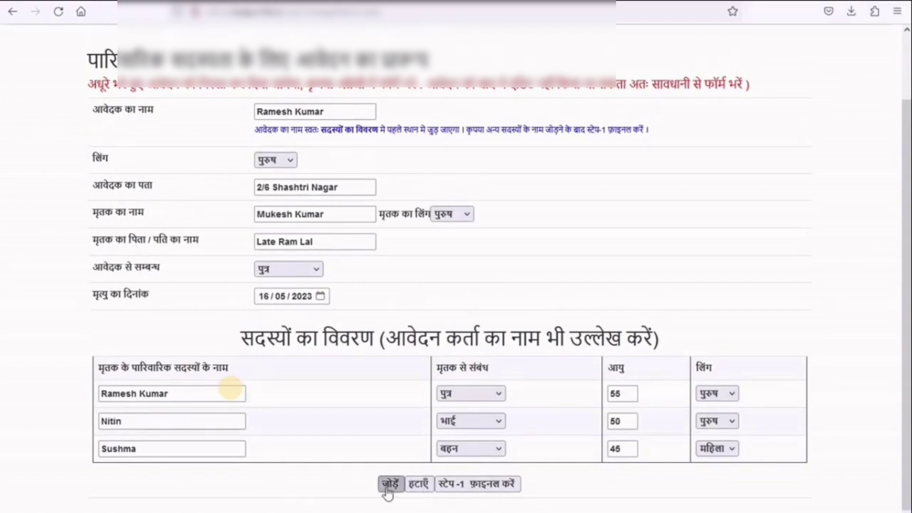
pyautogui.scroll(-1, 343, 442)
pyautogui.click(163, 448)
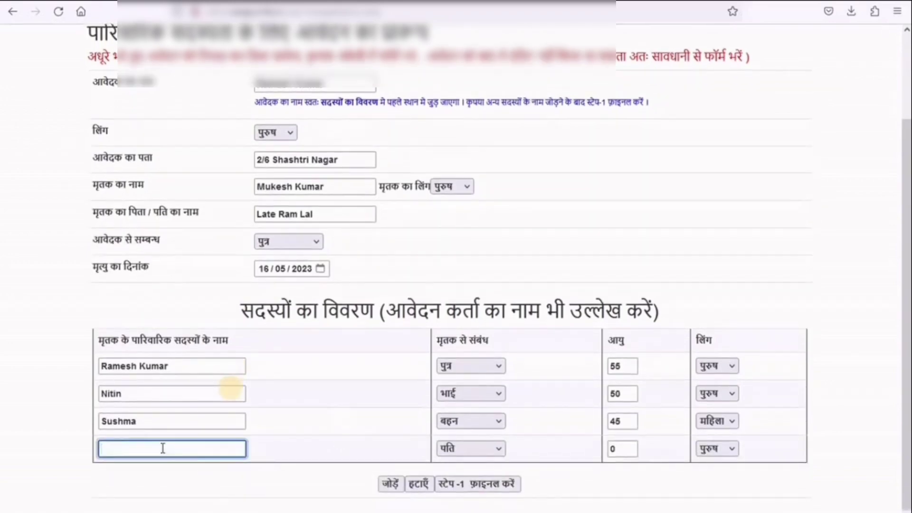
pyautogui.click(387, 483)
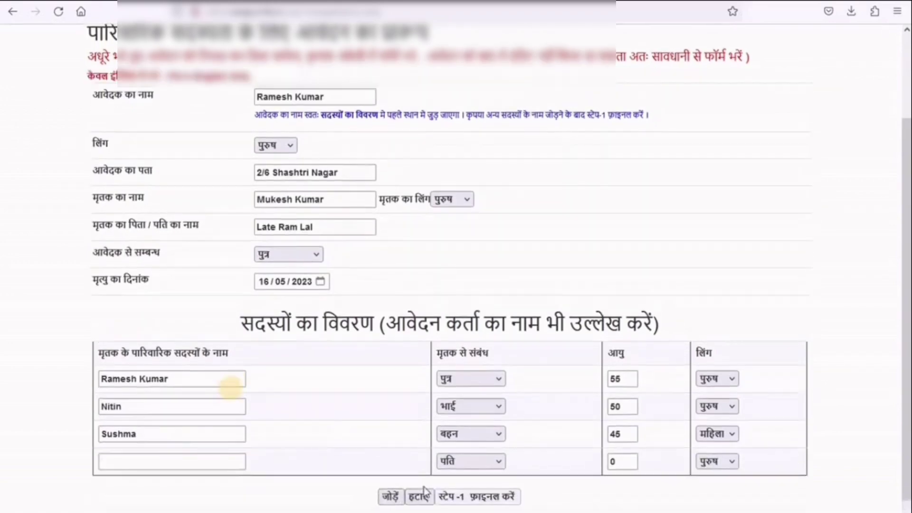
pyautogui.click(403, 497)
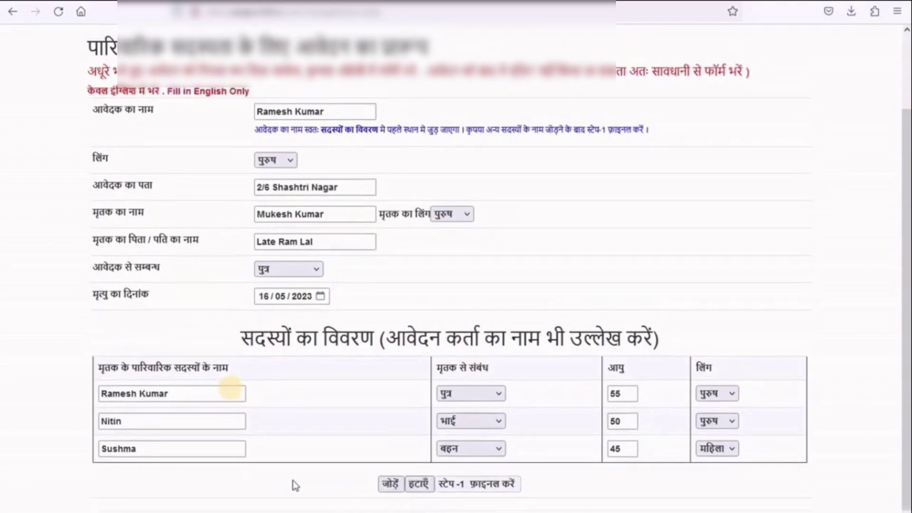
pyautogui.click(417, 484)
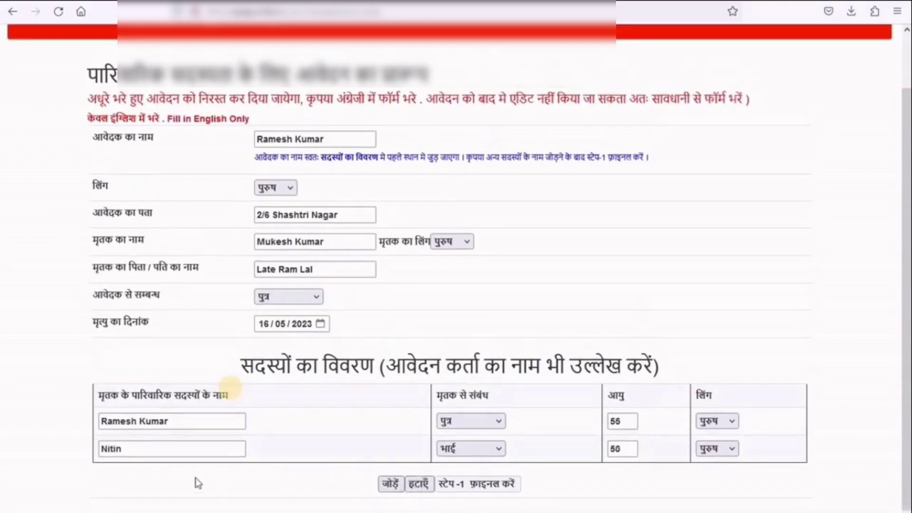
pyautogui.click(386, 484)
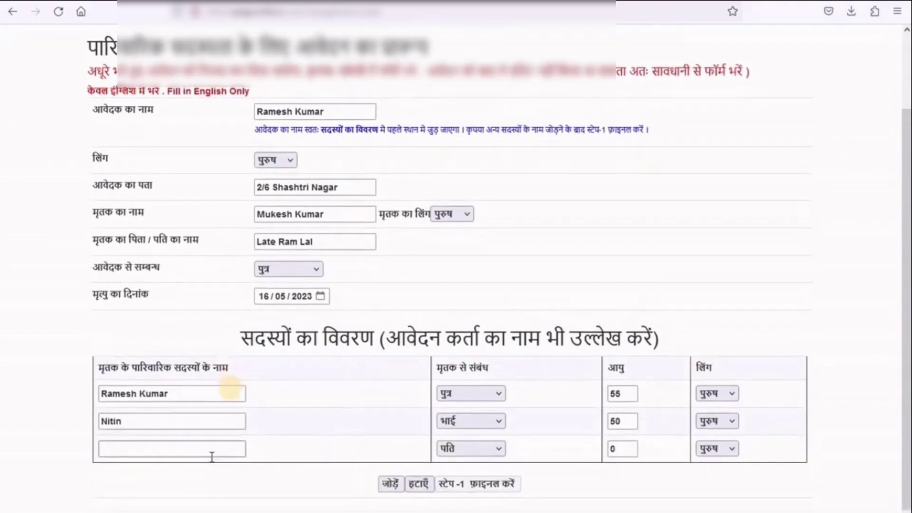
# - Fill row 3 with the name, relation विवाहिता पुत्री (married daughter), age 40, महिला
pyautogui.click(216, 449)
pyautogui.write('Ni')
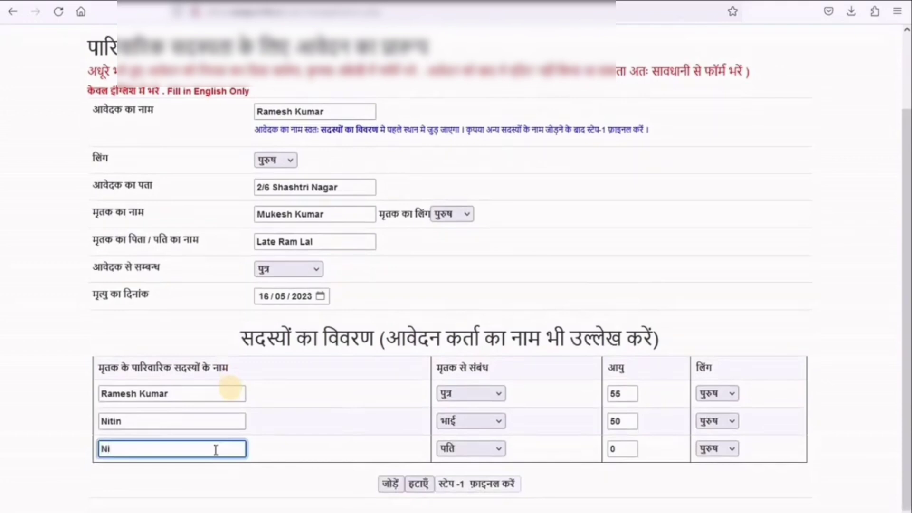
pyautogui.write('lima')
pyautogui.press('Tab')
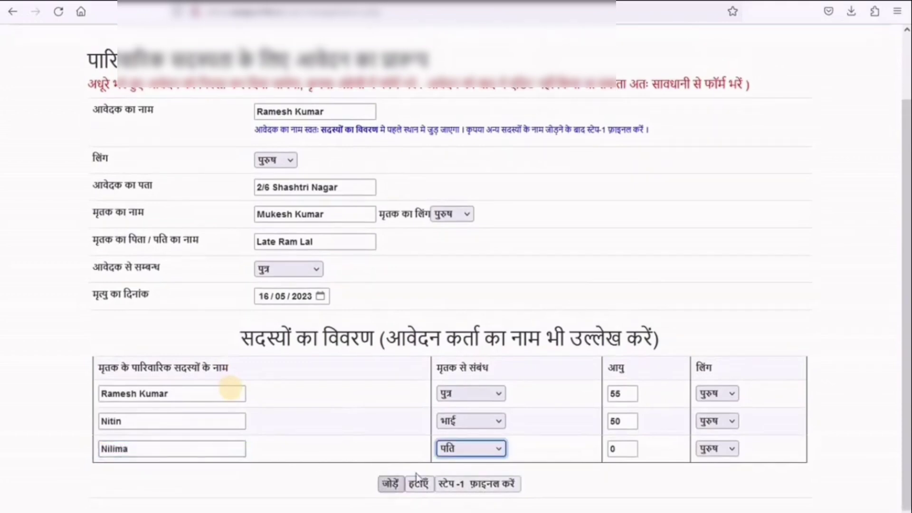
pyautogui.click(479, 448)
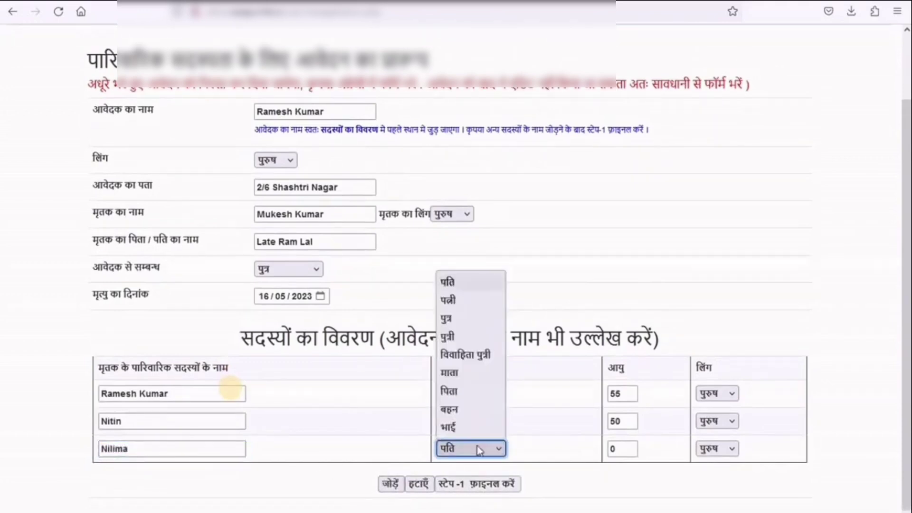
pyautogui.click(494, 358)
pyautogui.press('Tab')
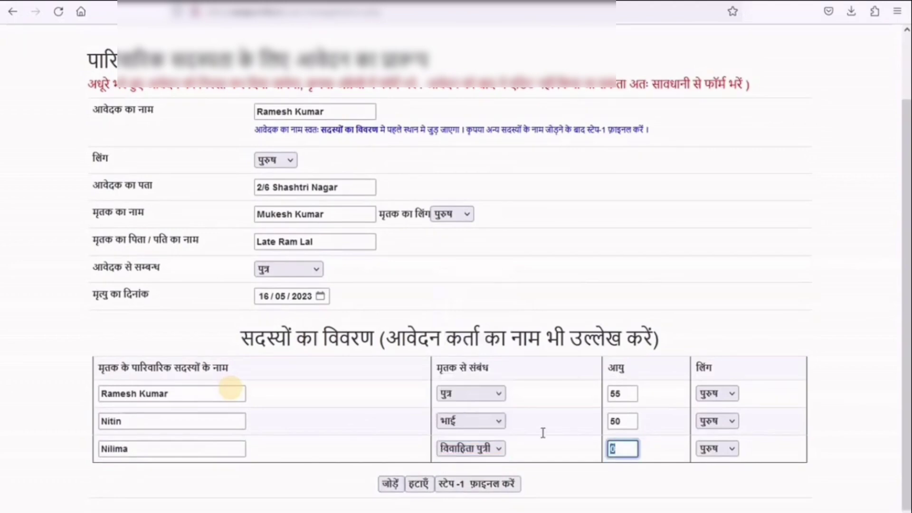
pyautogui.write('40')
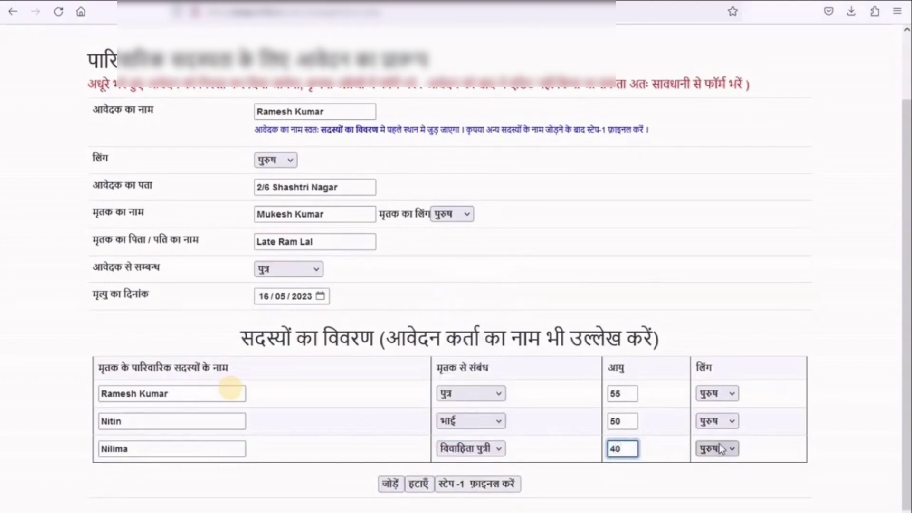
pyautogui.click(721, 448)
pyautogui.click(711, 485)
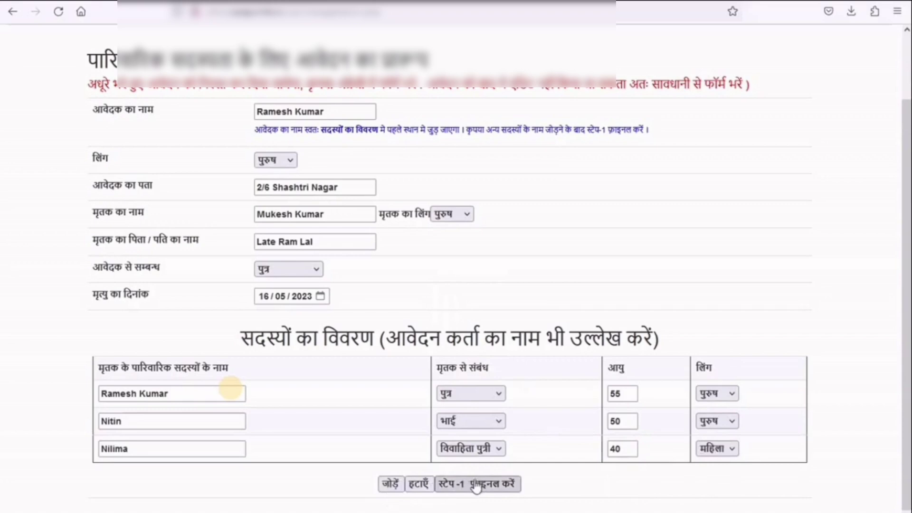
pyautogui.click(387, 492)
# - Enter row 4 as भाई (brother), age 53, and finalize step 1 (स्टेप-1 फ़ाइनल करें)
pyautogui.click(174, 477)
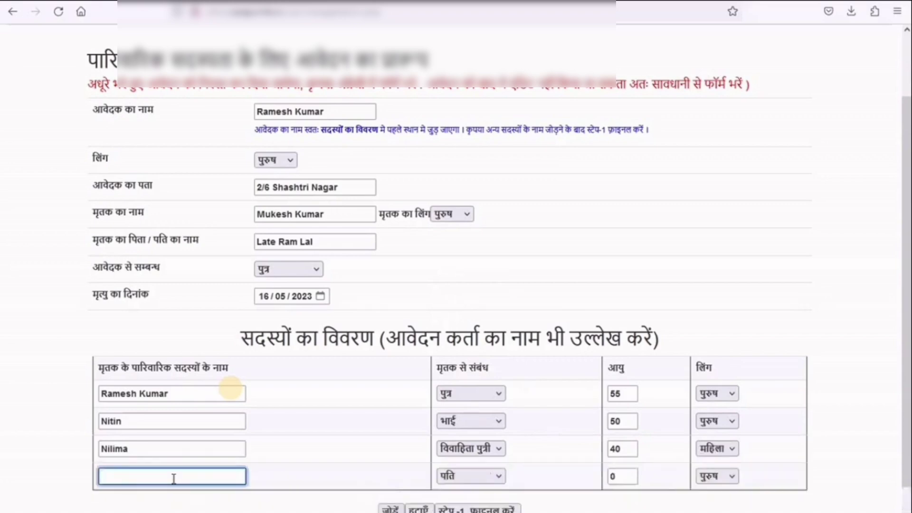
pyautogui.write('Suresh')
pyautogui.click(493, 476)
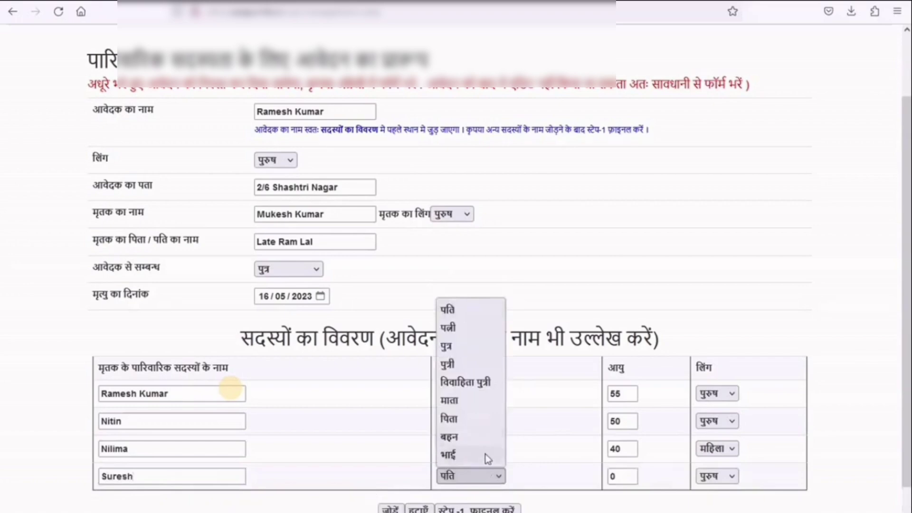
pyautogui.click(487, 456)
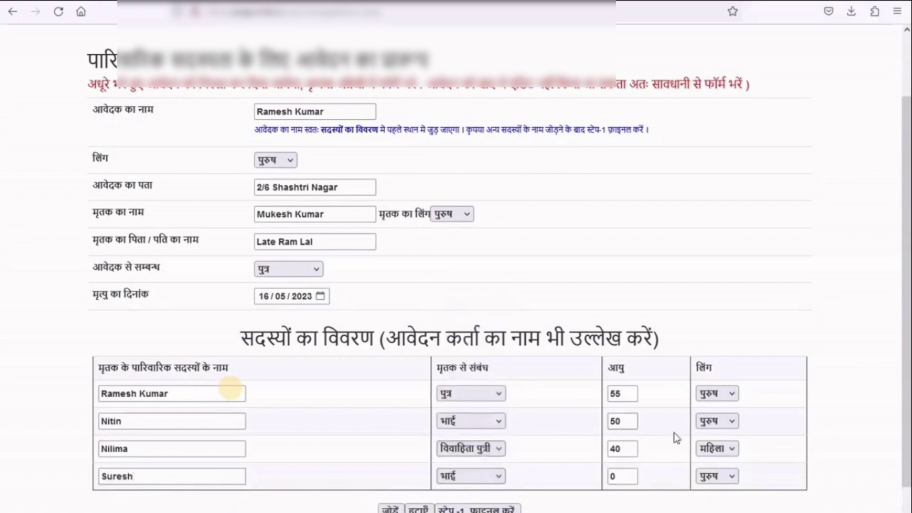
pyautogui.doubleClick(622, 477)
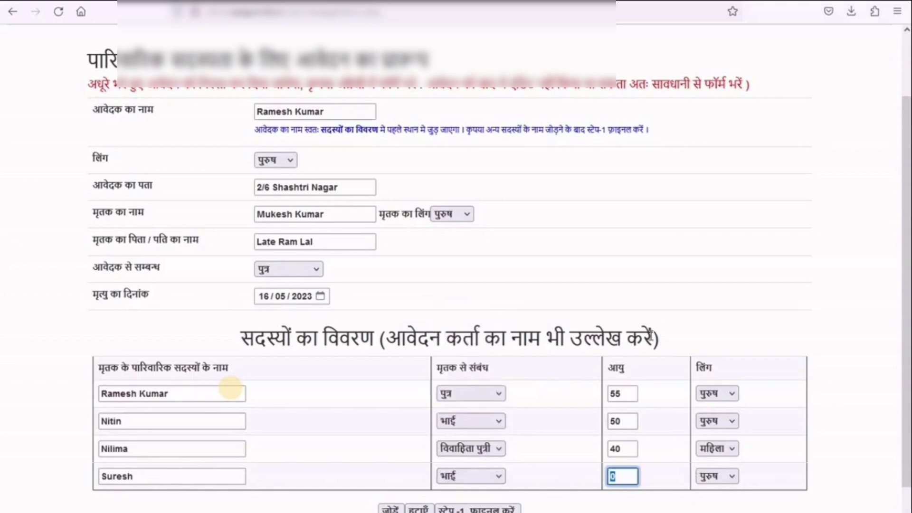
pyautogui.write('53')
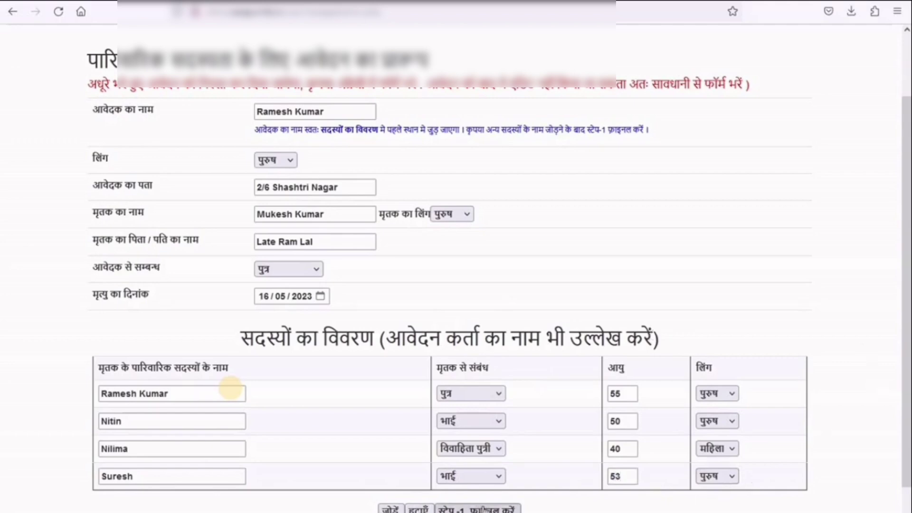
pyautogui.click(477, 507)
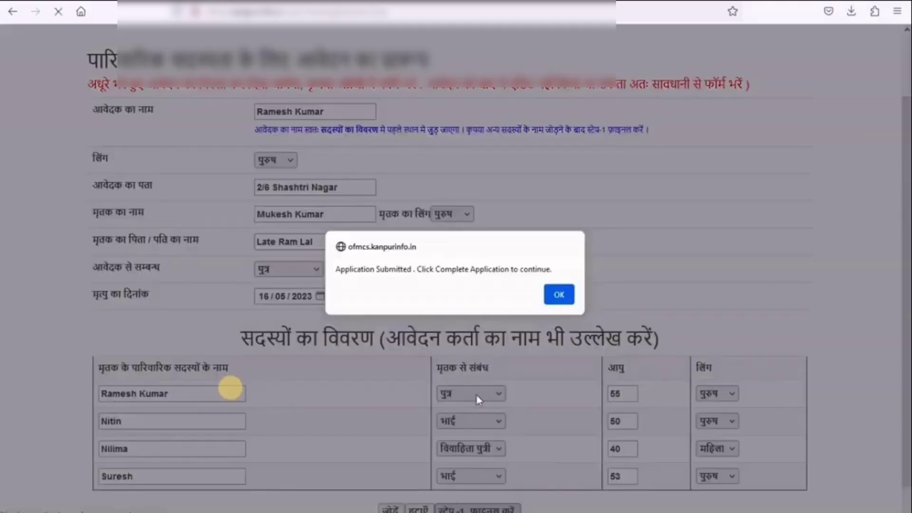
# - Dismiss the alert, go to Complete Application, and pick the new application number
pyautogui.click(558, 295)
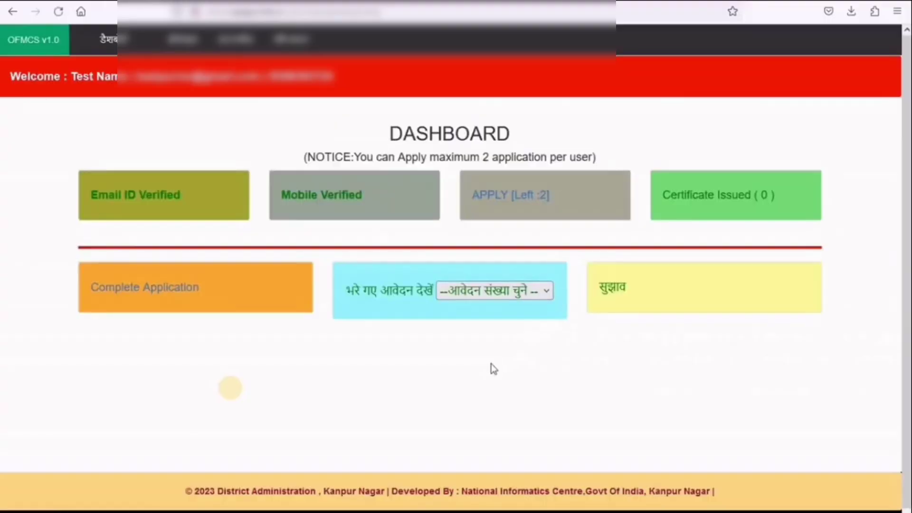
pyautogui.click(182, 295)
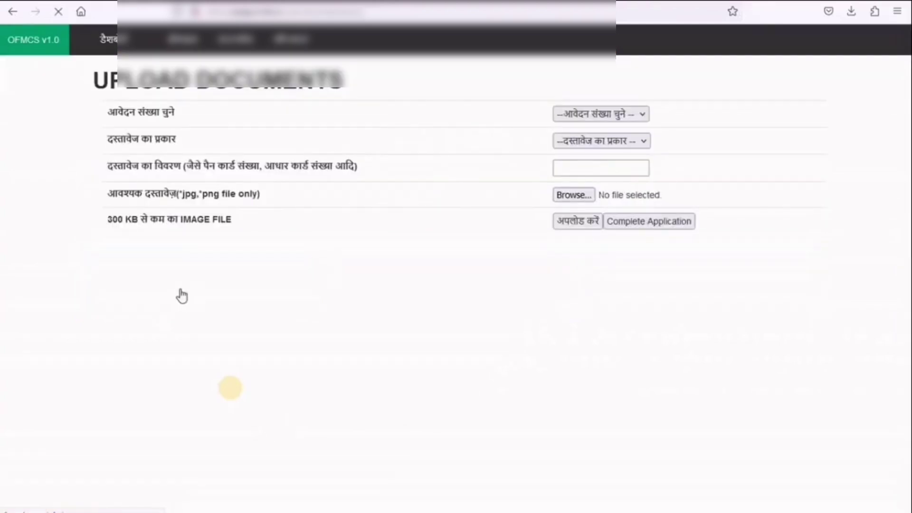
pyautogui.click(641, 114)
pyautogui.click(612, 156)
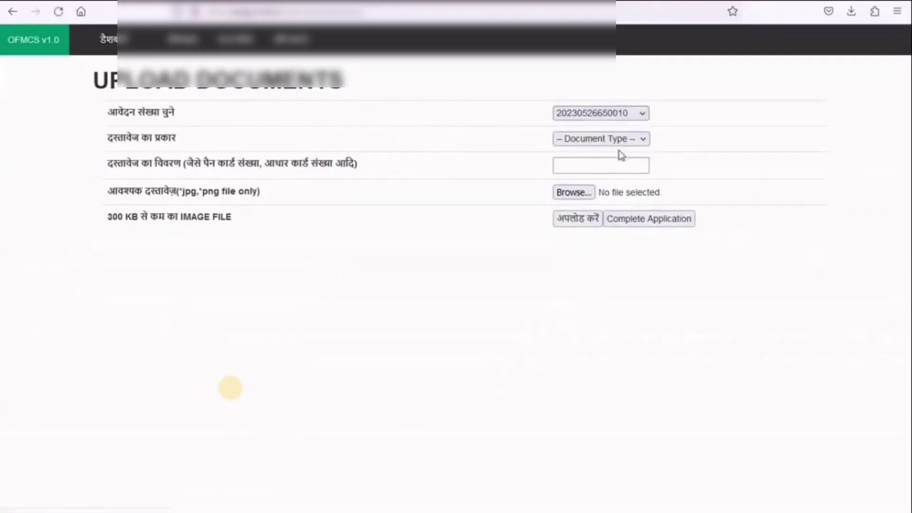
pyautogui.click(657, 141)
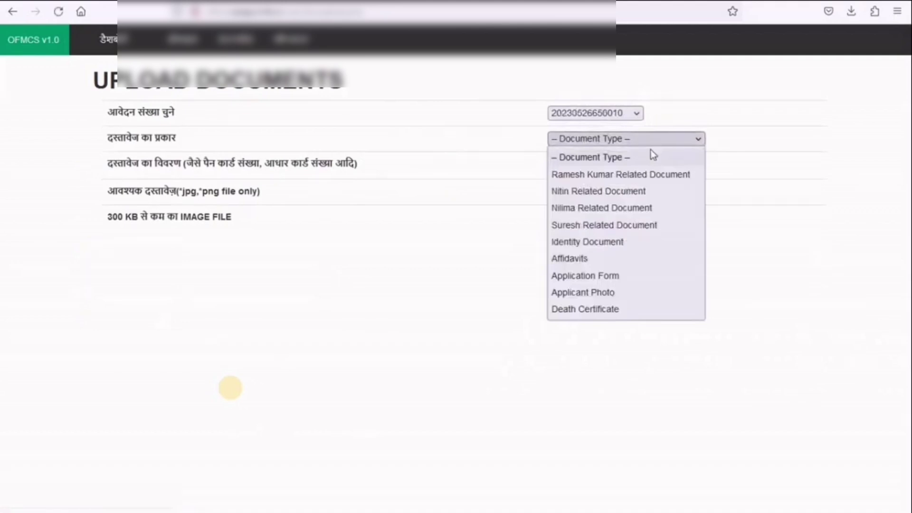
pyautogui.click(631, 174)
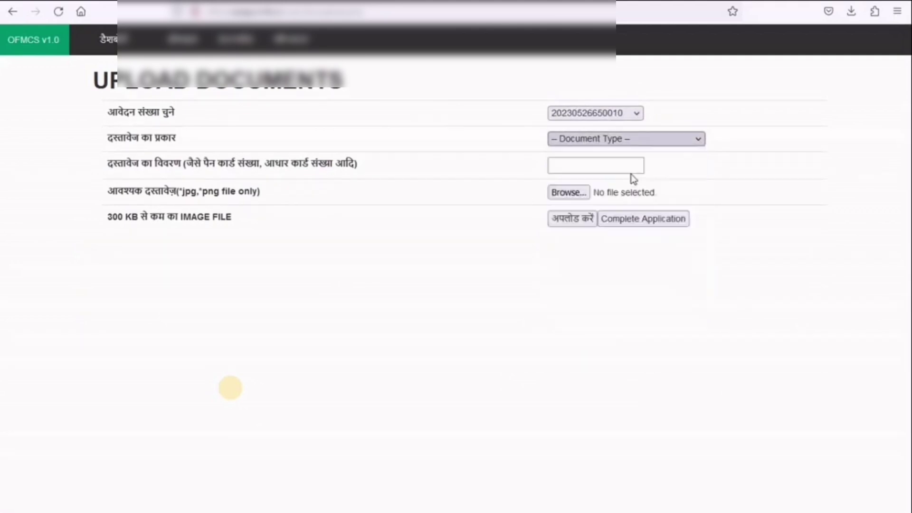
# - Upload the Aadhaar image from Desktop > Demo with the description 'Adhar'
pyautogui.click(626, 167)
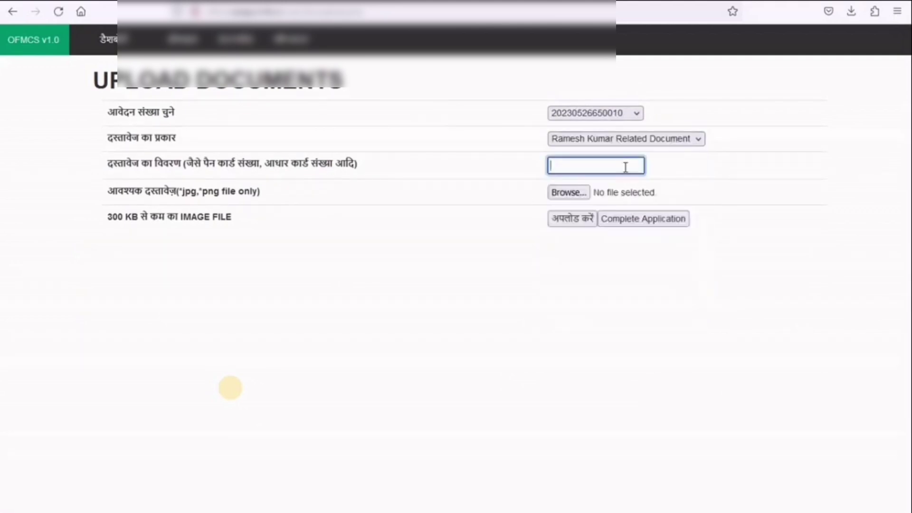
pyautogui.write('Adhar')
pyautogui.click(584, 197)
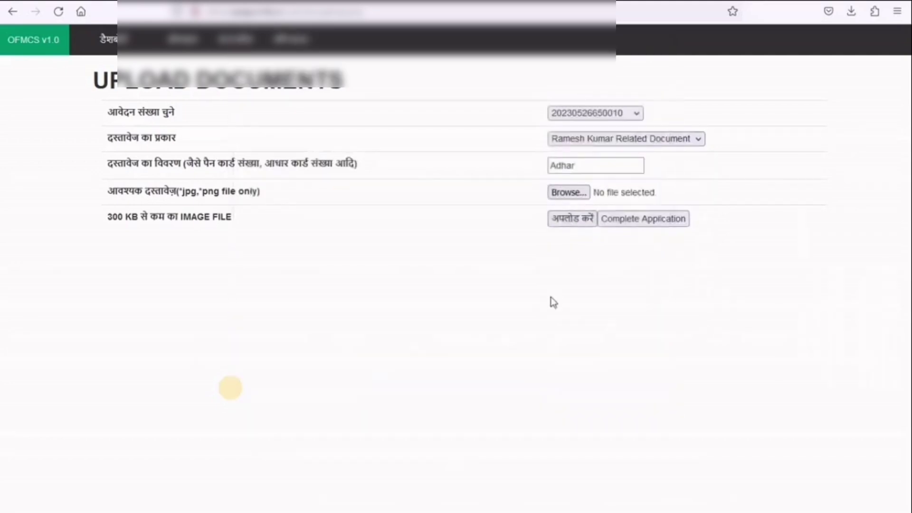
pyautogui.click(580, 193)
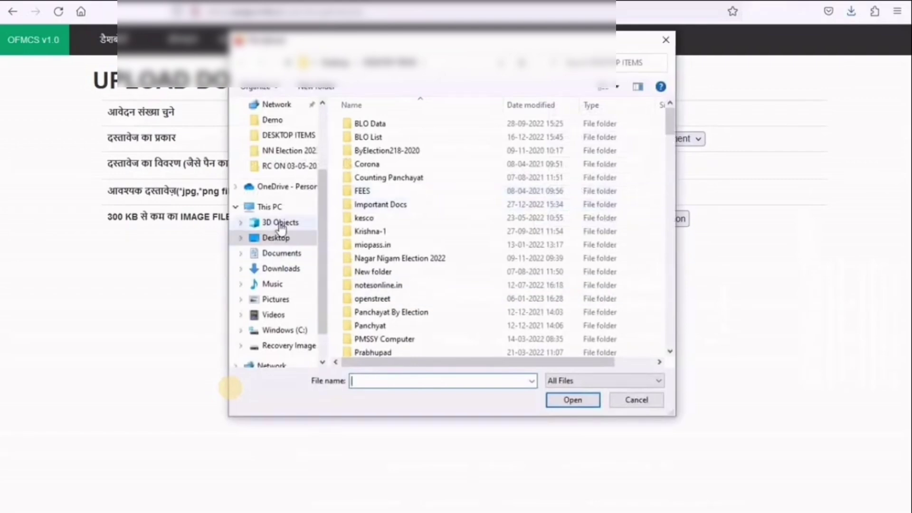
pyautogui.click(279, 239)
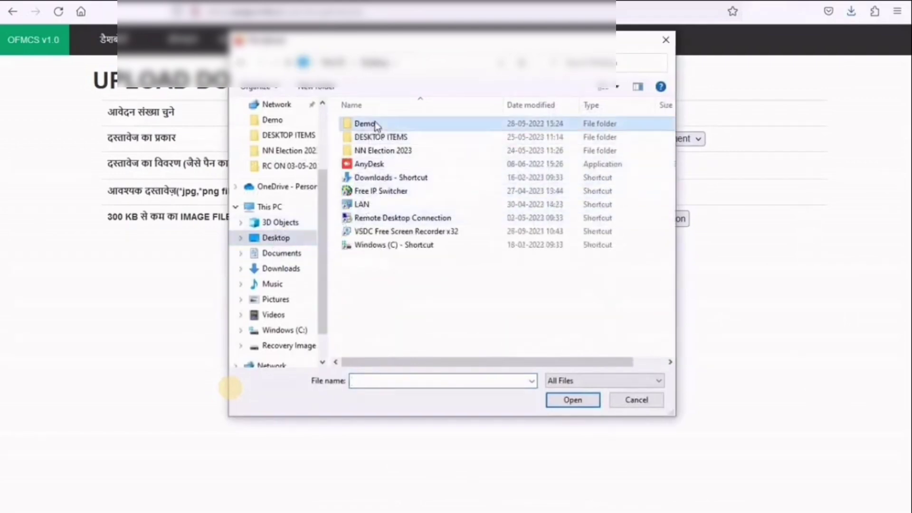
pyautogui.doubleClick(361, 123)
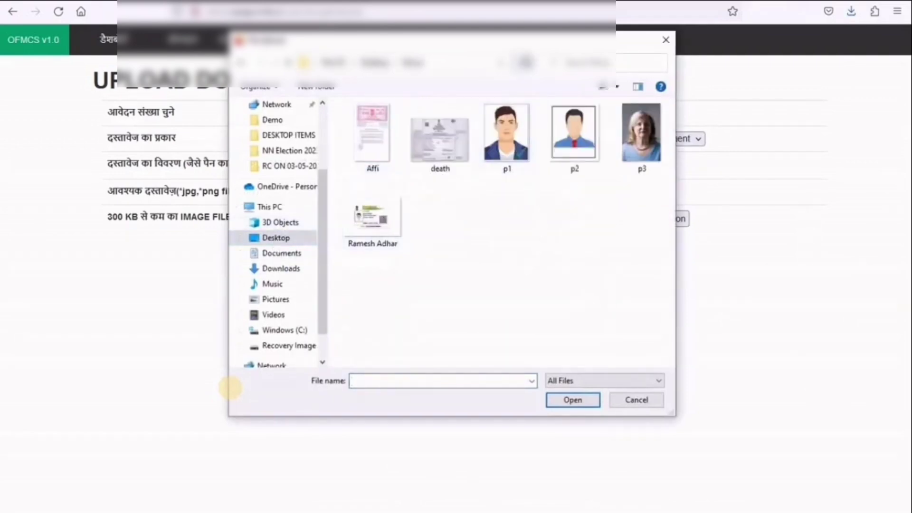
pyautogui.doubleClick(377, 231)
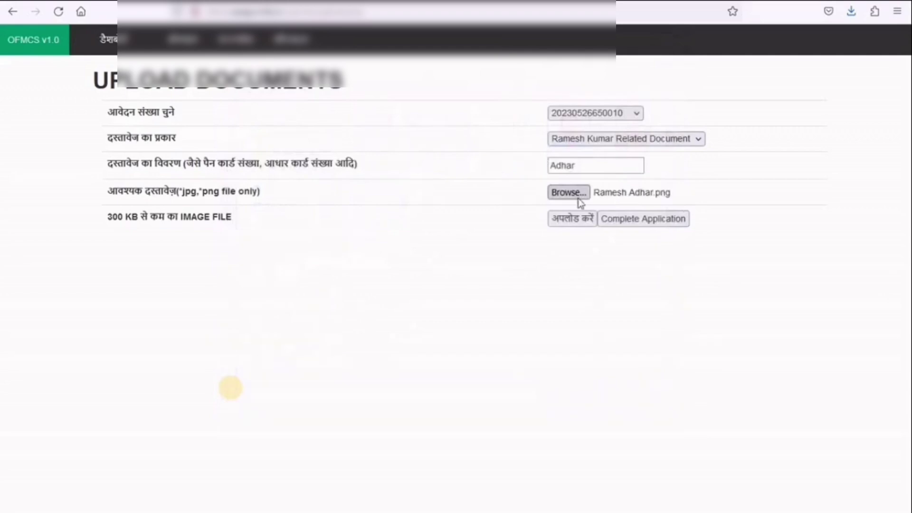
pyautogui.click(577, 220)
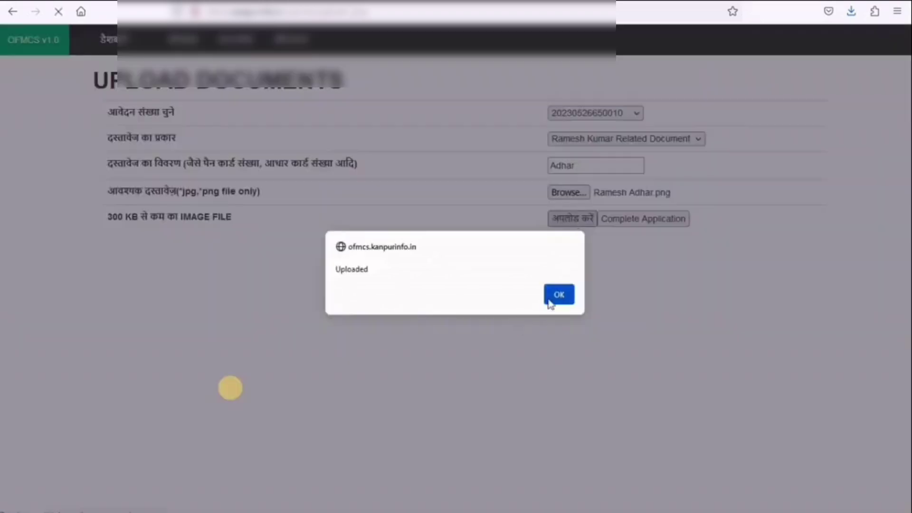
pyautogui.click(551, 298)
# - Reselect the submitted application and the applicant-related document type for the next upload
pyautogui.click(622, 122)
pyautogui.click(620, 156)
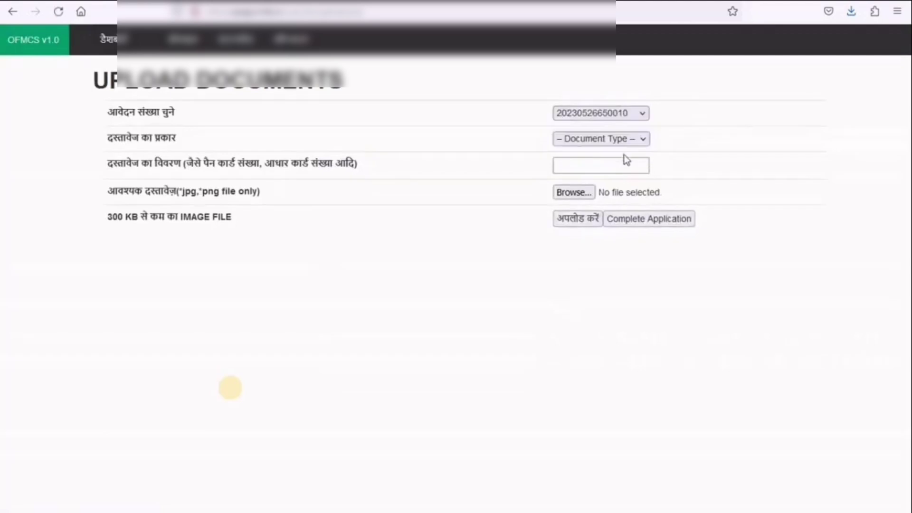
pyautogui.click(640, 139)
pyautogui.click(618, 175)
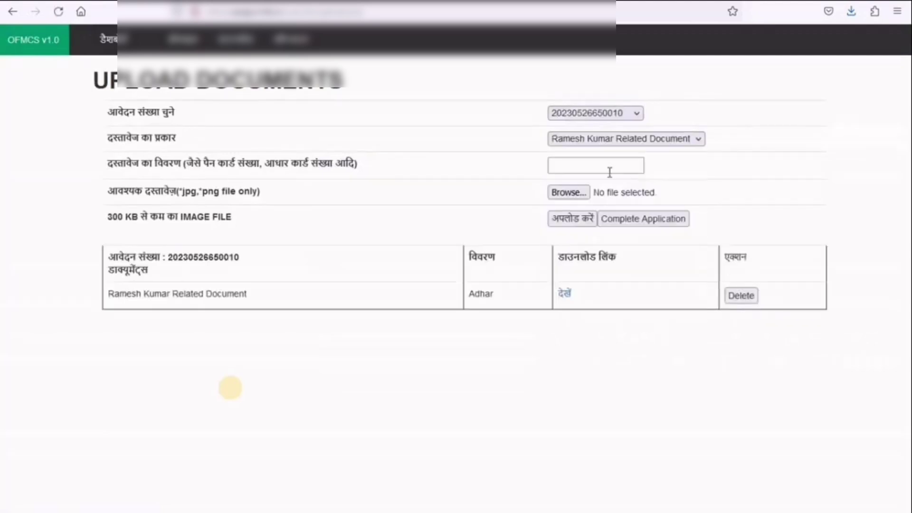
pyautogui.click(604, 164)
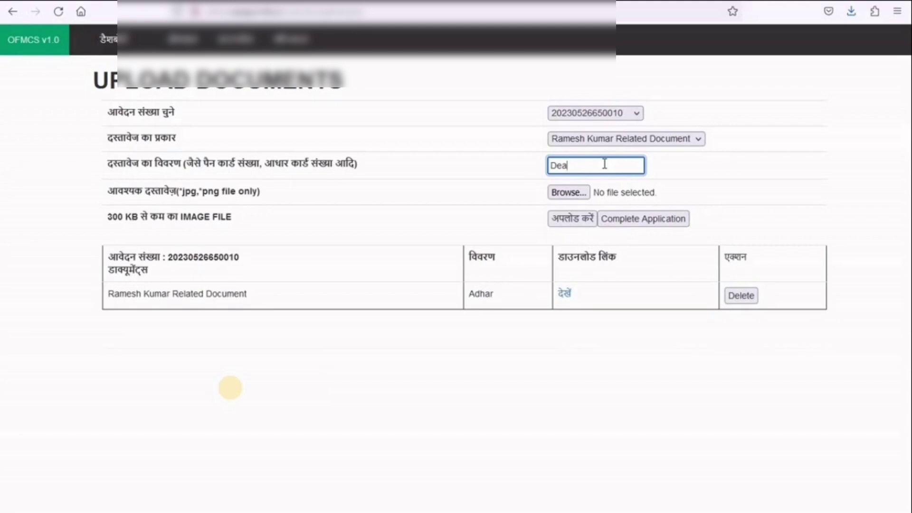
# - Upload Affi.jpeg as an applicant-related document described as 'affidavit'
pyautogui.write('h')
pyautogui.click(626, 139)
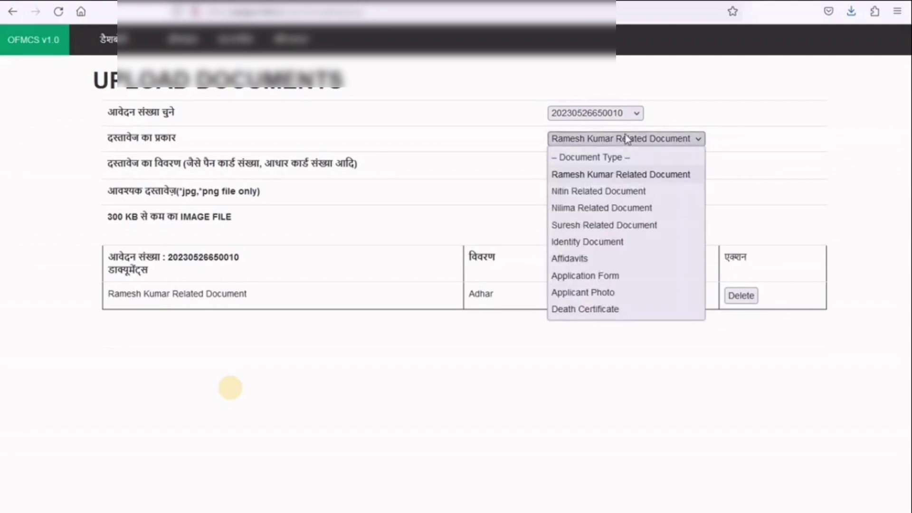
pyautogui.click(627, 139)
pyautogui.press('Tab')
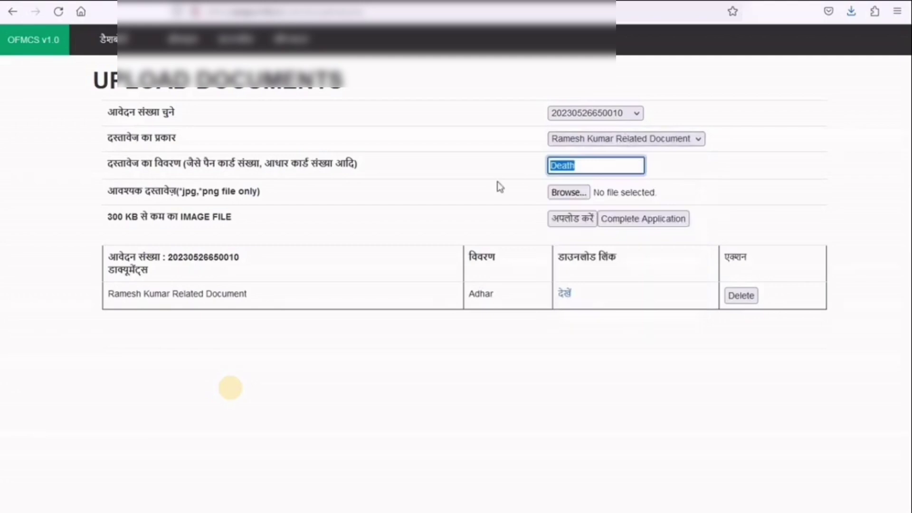
pyautogui.write('affidat')
pyautogui.click(587, 193)
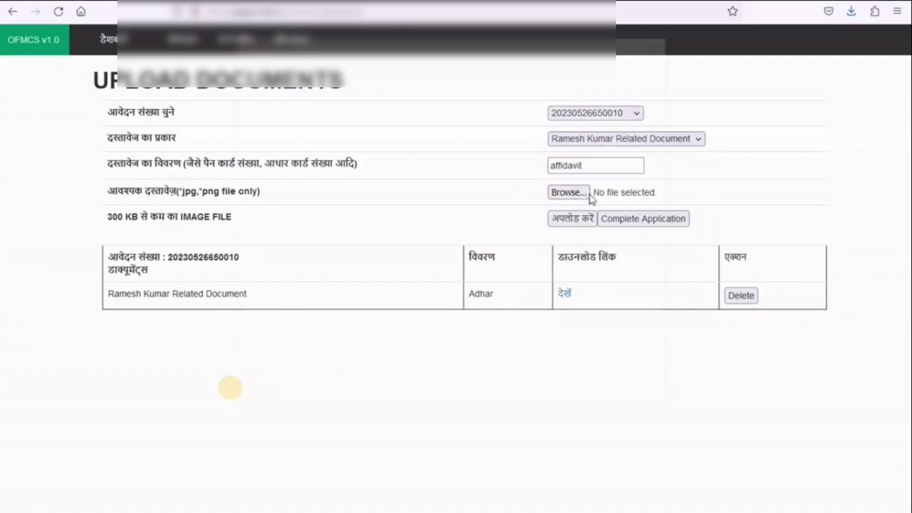
pyautogui.doubleClick(398, 160)
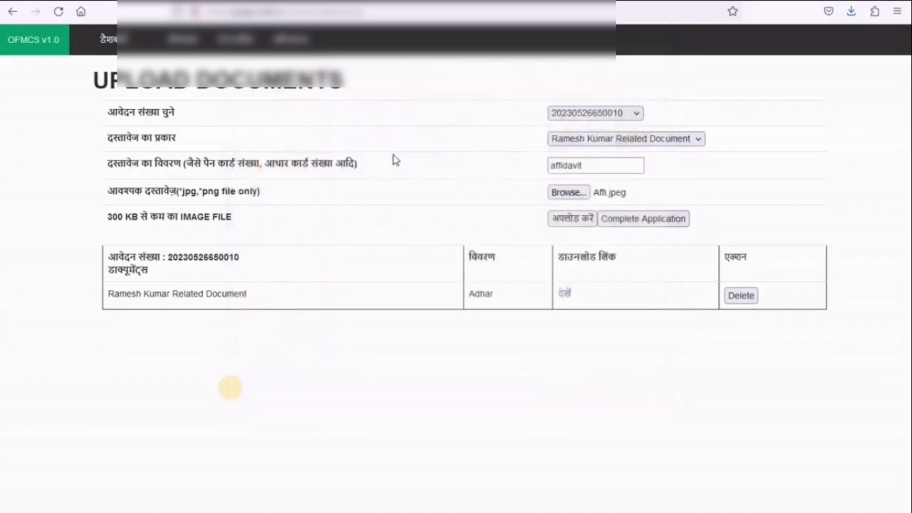
pyautogui.click(577, 219)
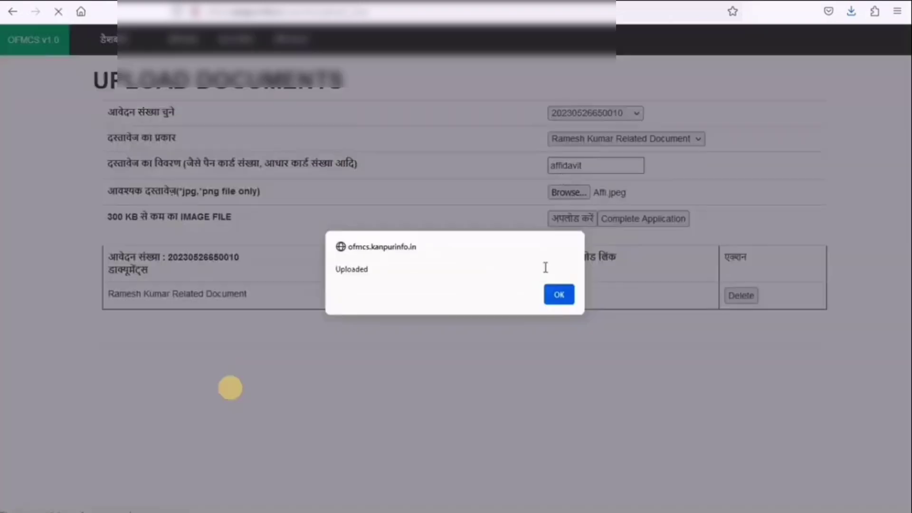
pyautogui.click(554, 291)
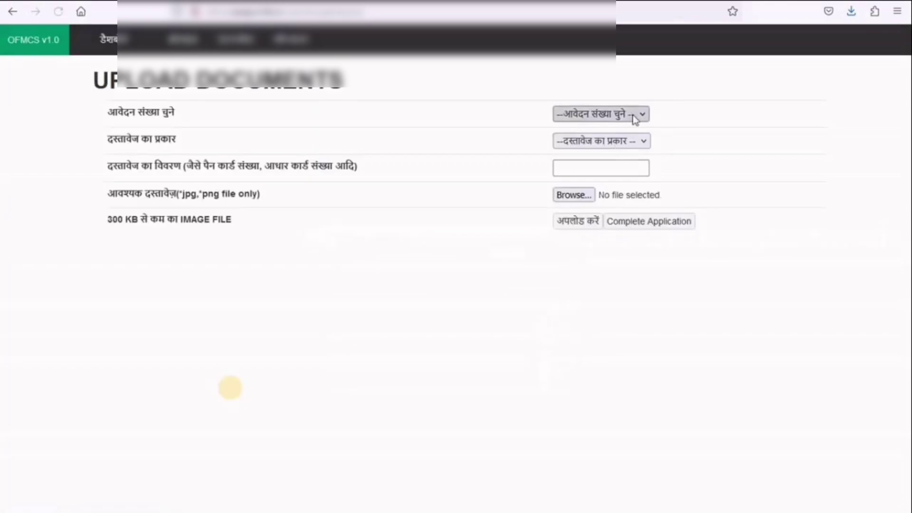
# - Upload death.jpg as a Death Certificate document with the description 'death'
pyautogui.click(631, 116)
pyautogui.click(616, 151)
pyautogui.click(630, 138)
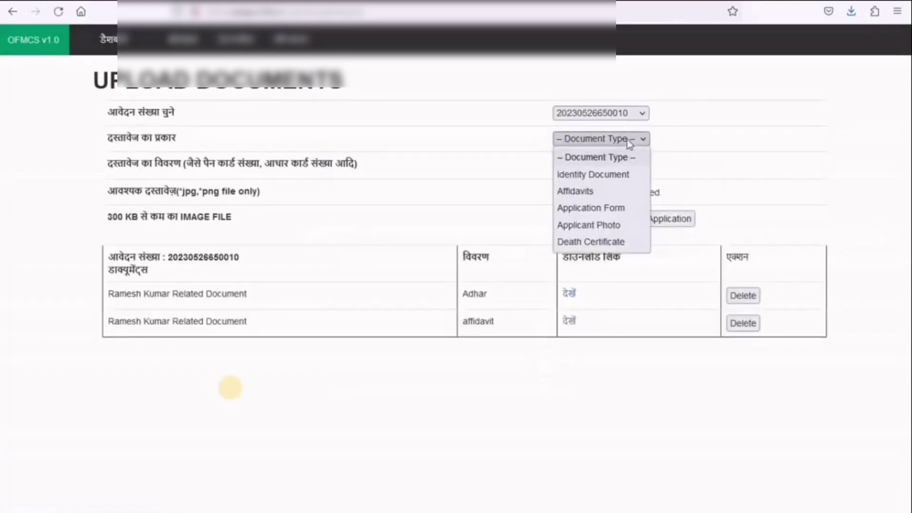
pyautogui.click(613, 242)
pyautogui.click(613, 161)
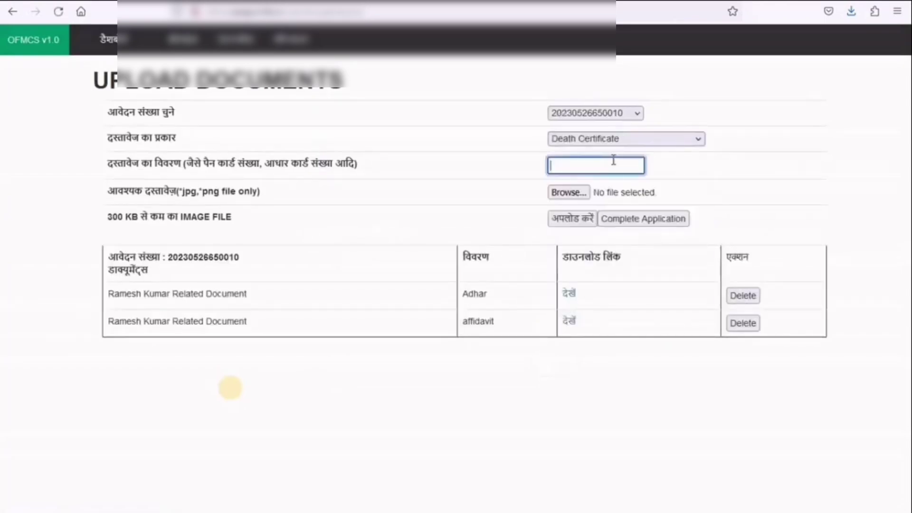
pyautogui.write('death')
pyautogui.click(574, 192)
pyautogui.doubleClick(429, 136)
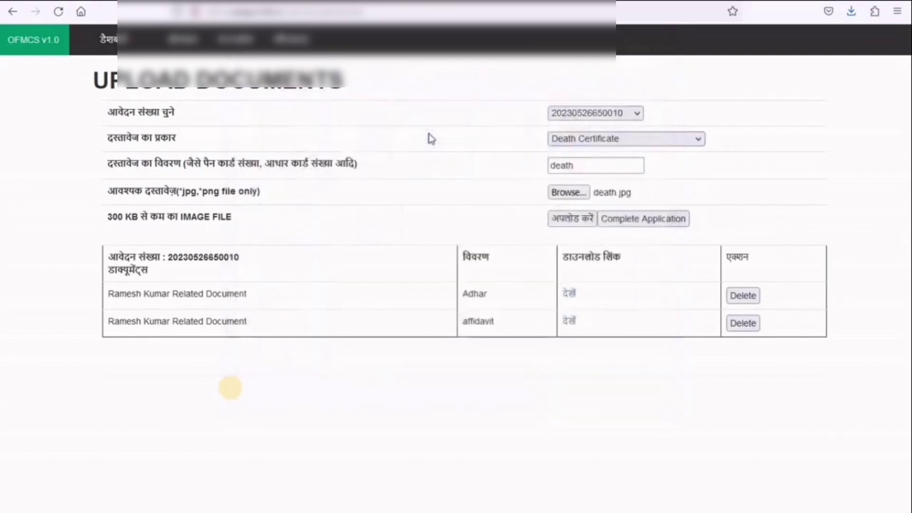
pyautogui.click(591, 223)
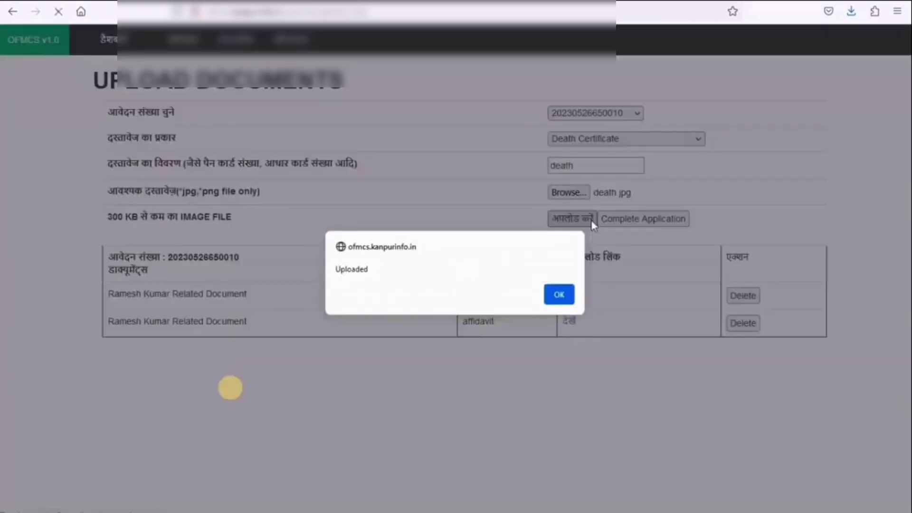
pyautogui.click(567, 290)
# - Select the submitted application again and set the document type to Applicant Photo
pyautogui.click(601, 114)
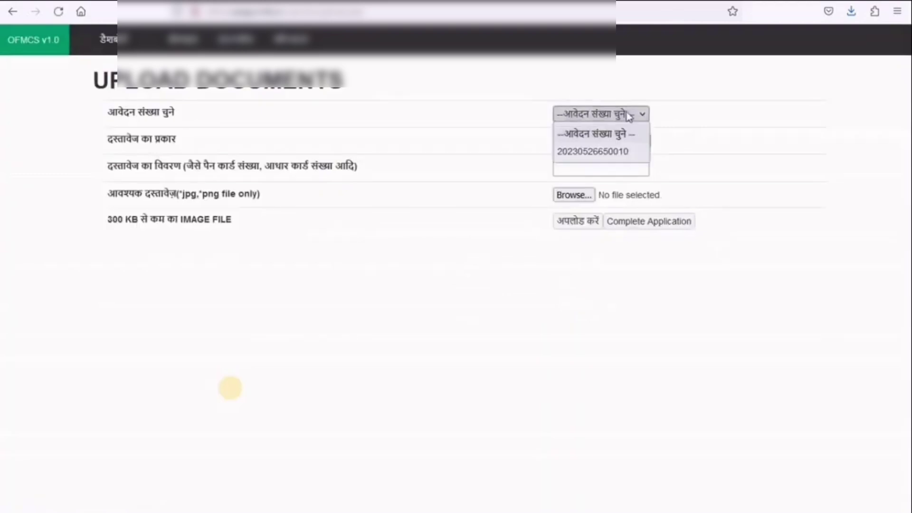
pyautogui.click(589, 149)
pyautogui.click(625, 138)
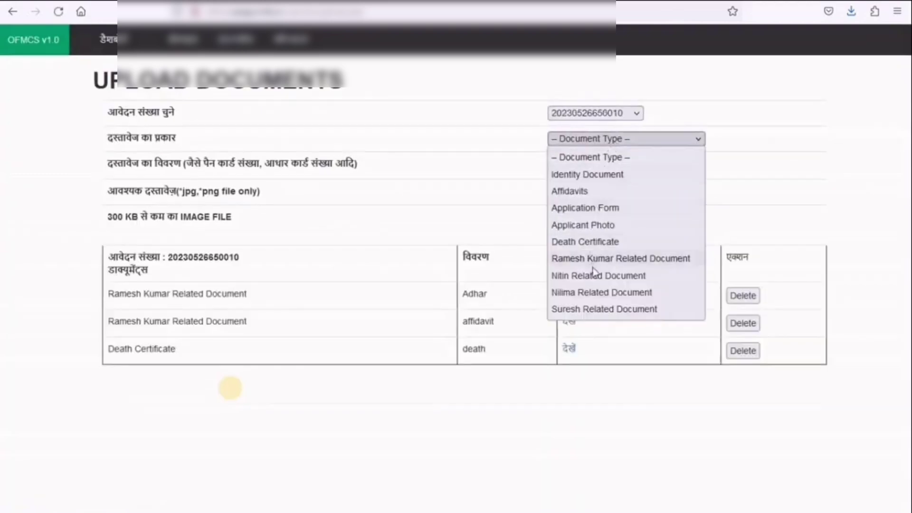
pyautogui.click(605, 232)
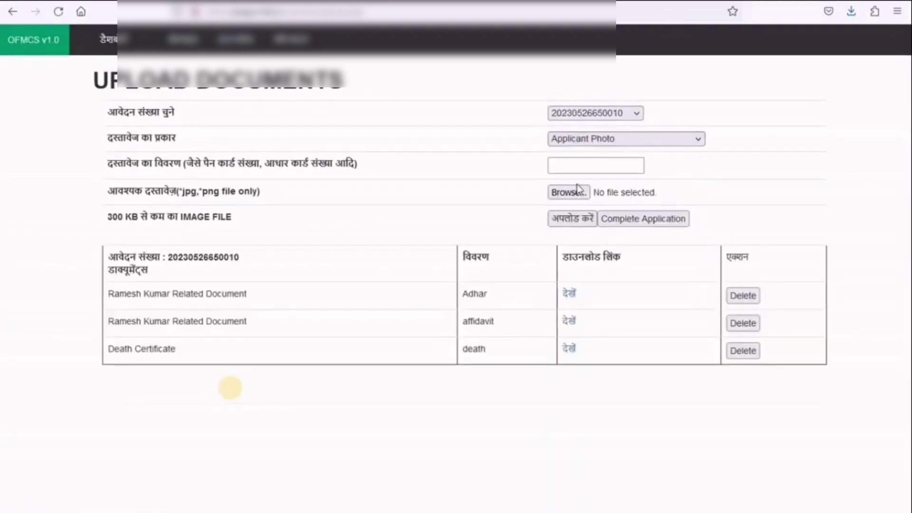